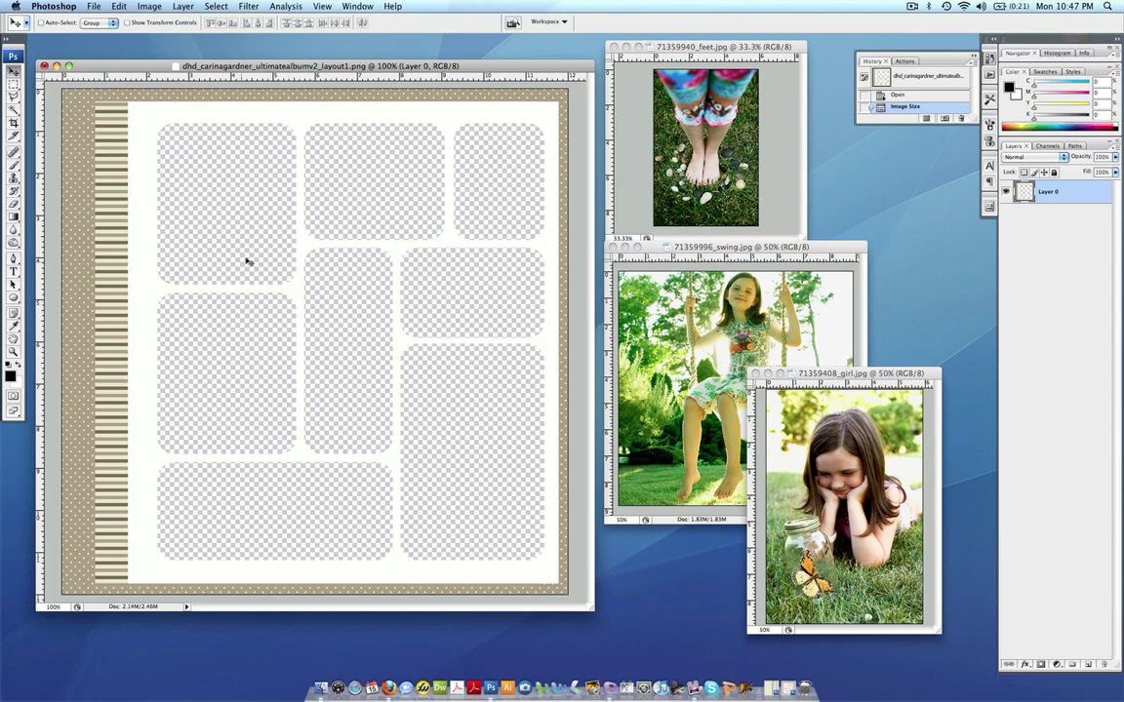
# Step: Drag the feet photo from its own document into the album layout
pyautogui.moveTo(331, 66); pyautogui.dragTo(348, 60)
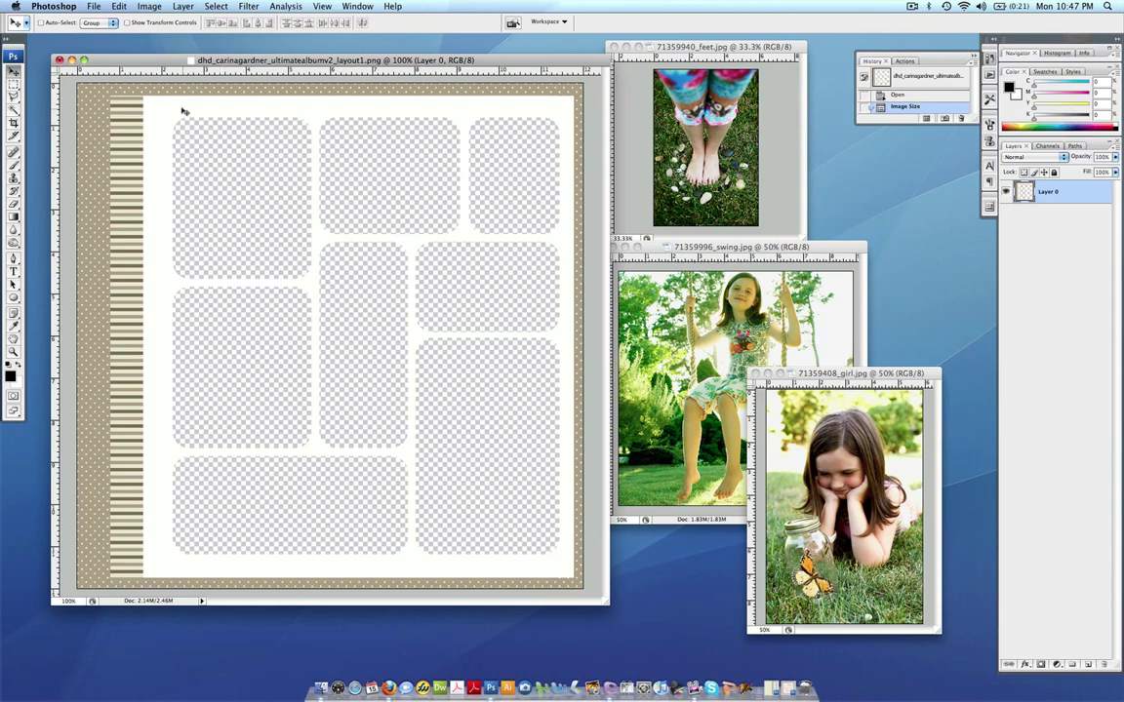
pyautogui.moveTo(224, 59); pyautogui.dragTo(225, 61)
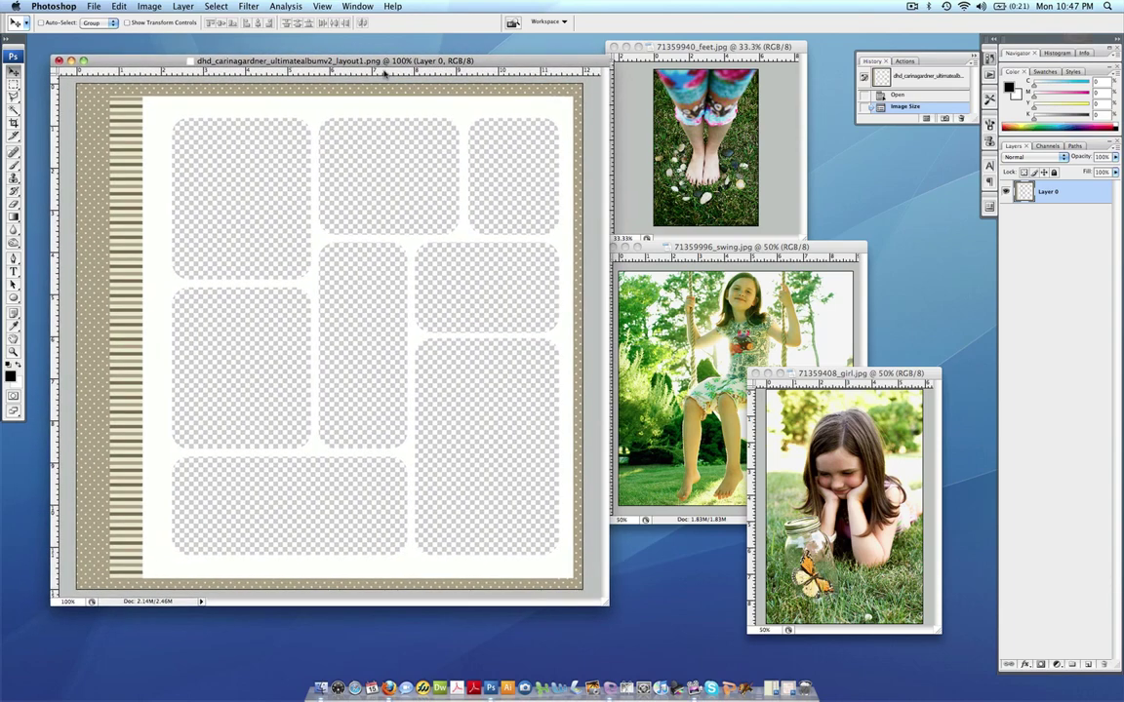
pyautogui.moveTo(696, 46); pyautogui.dragTo(721, 47)
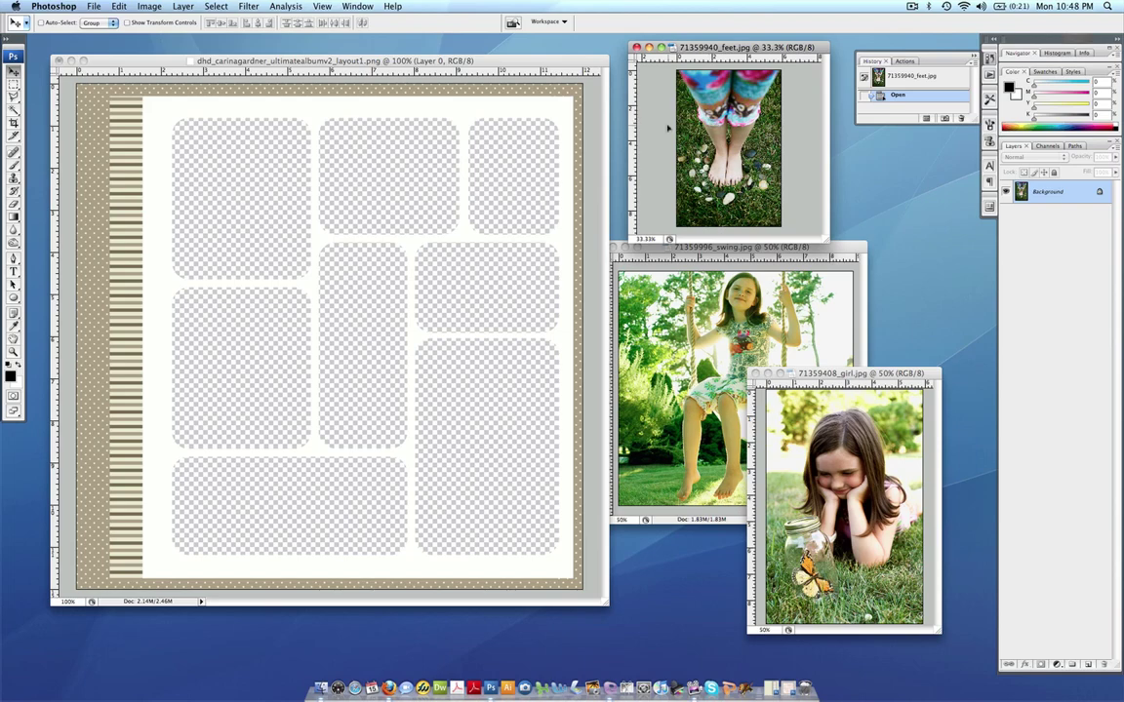
pyautogui.moveTo(668, 127); pyautogui.dragTo(377, 179)
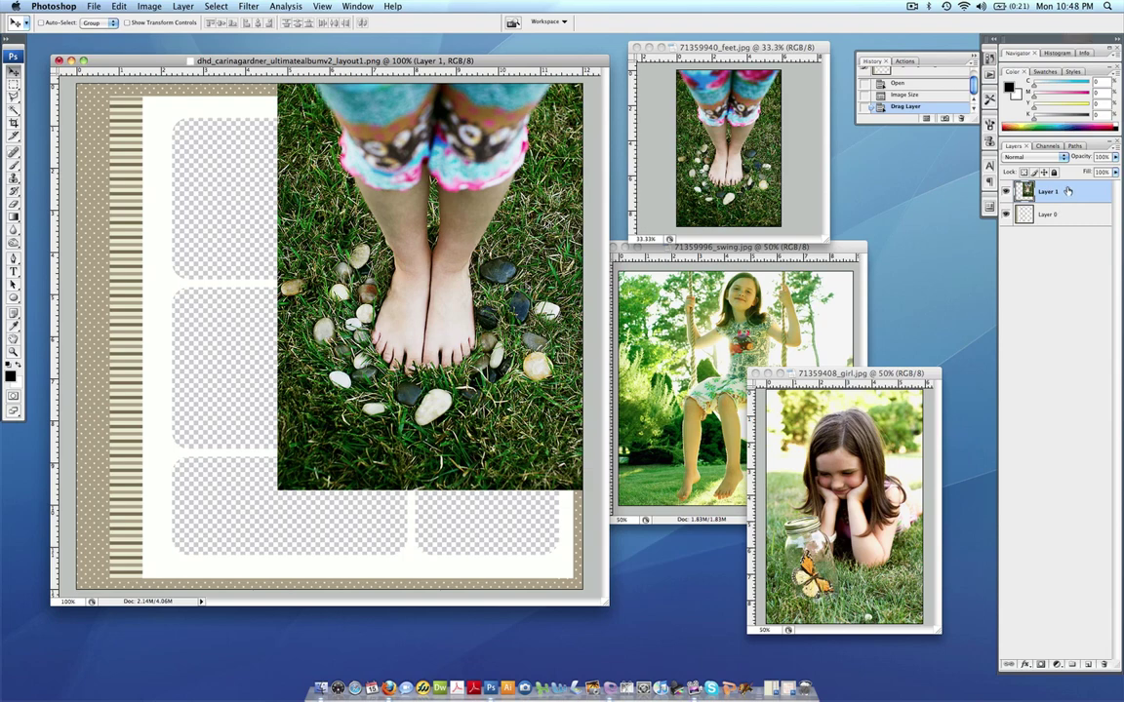
# Step: Move the feet photo layer below the template and position it within the frames
pyautogui.moveTo(1067, 193); pyautogui.dragTo(1061, 226)
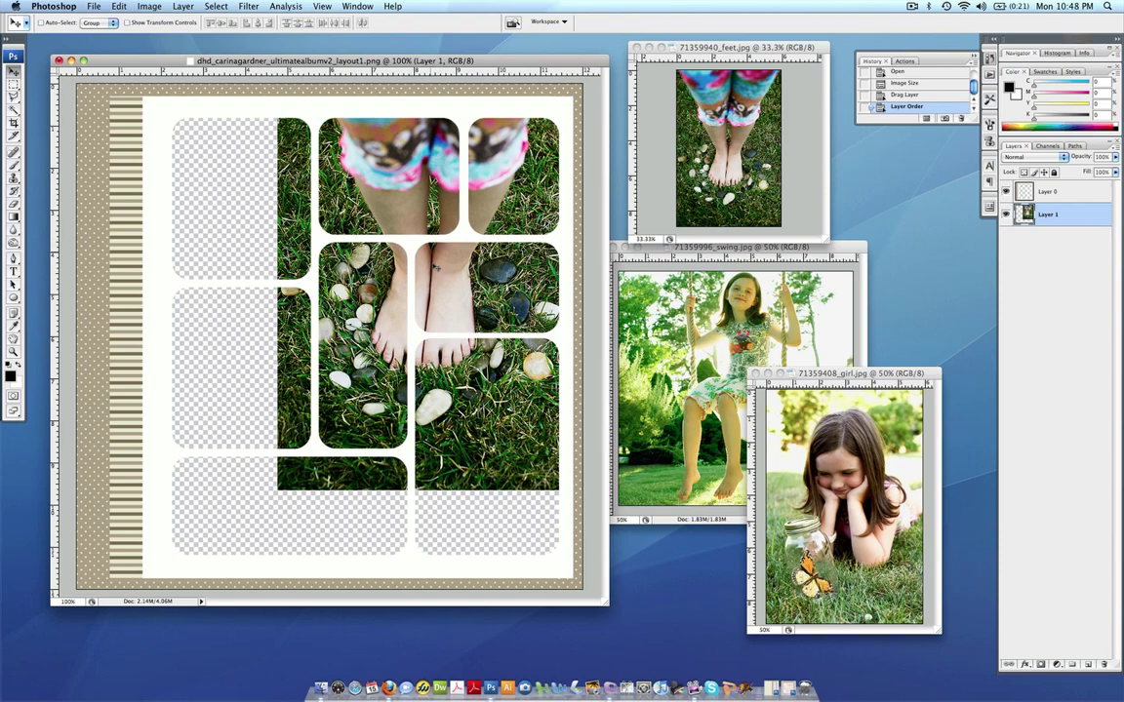
pyautogui.moveTo(442, 247); pyautogui.dragTo(476, 333)
pyautogui.moveTo(493, 393)
pyautogui.mouseDown()
pyautogui.moveTo(466, 382)
pyautogui.moveTo(490, 392)
pyautogui.mouseUp()
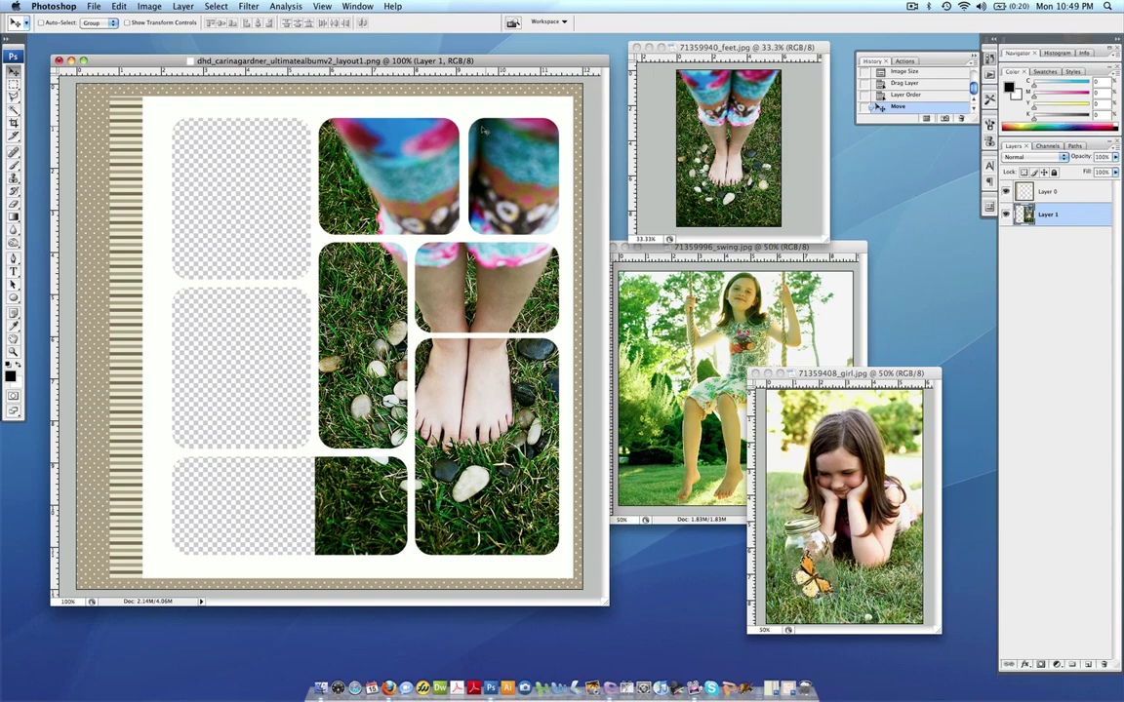
# Step: Free-transform the feet photo down into the bottom-right rounded frame and apply the scaling
pyautogui.press('super+t')
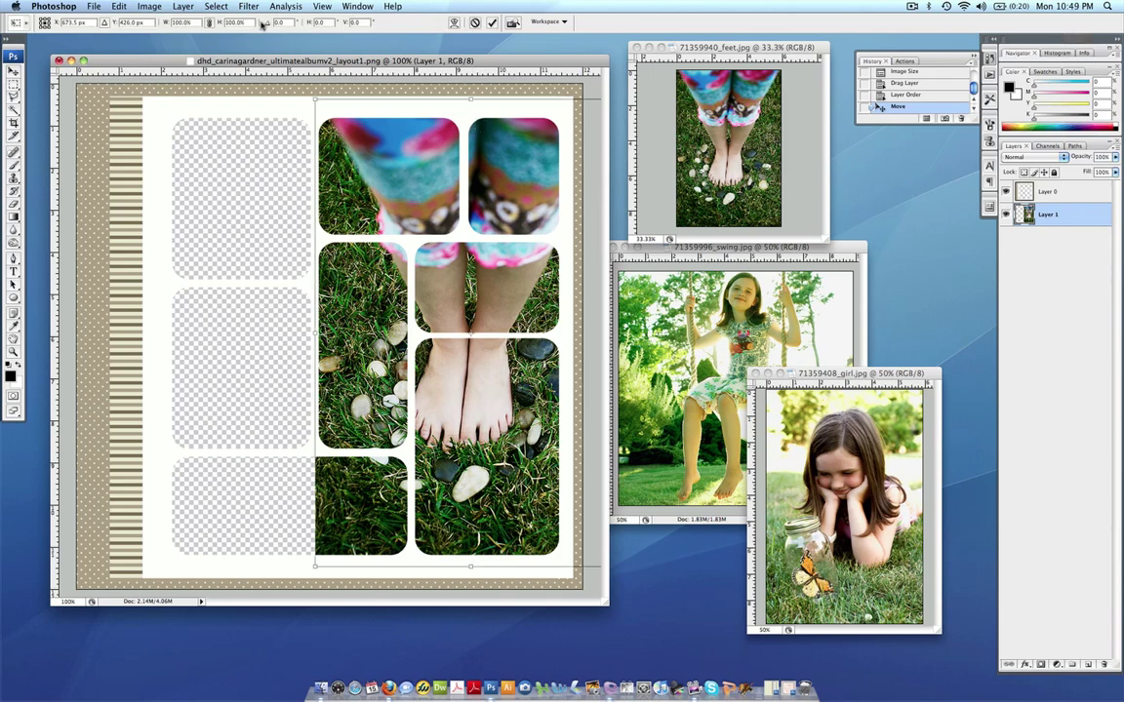
pyautogui.click(141, 7)
pyautogui.moveTo(121, 7)
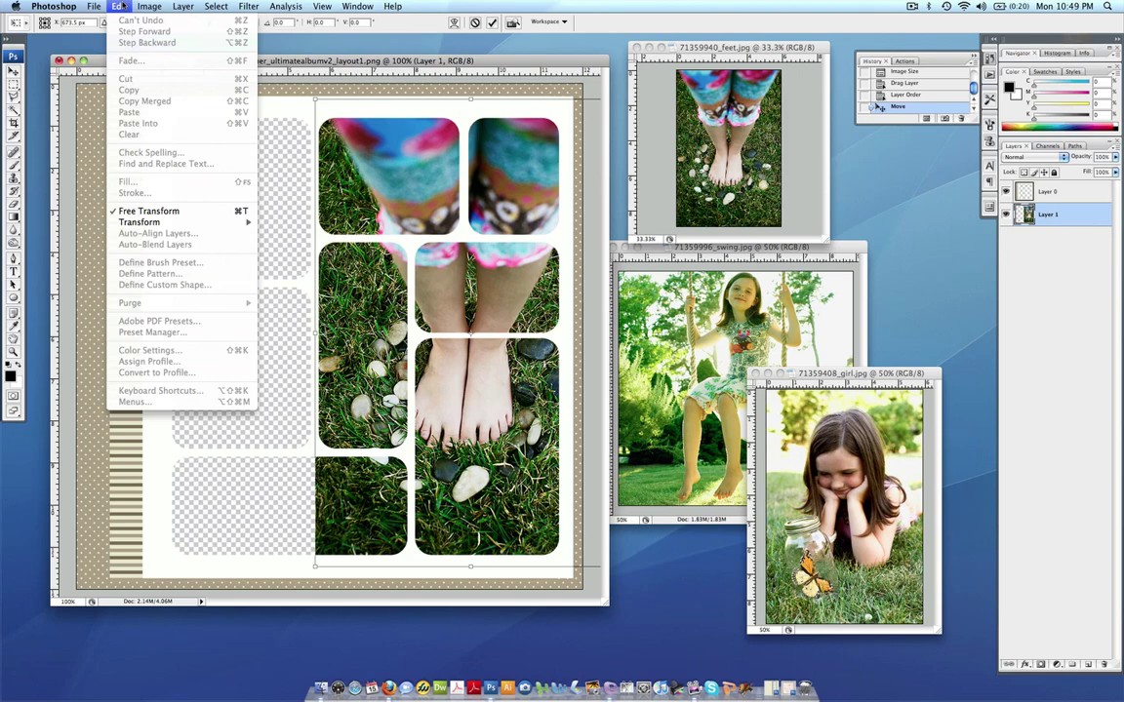
pyautogui.click(147, 211)
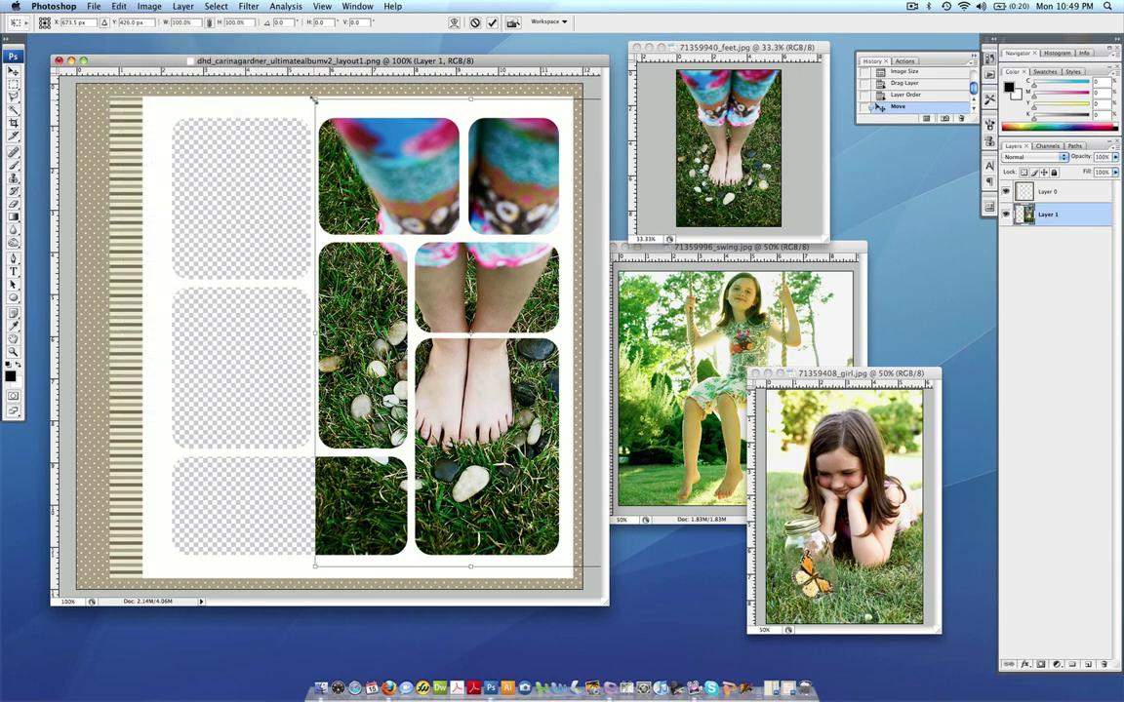
pyautogui.moveTo(314, 100); pyautogui.dragTo(465, 355)
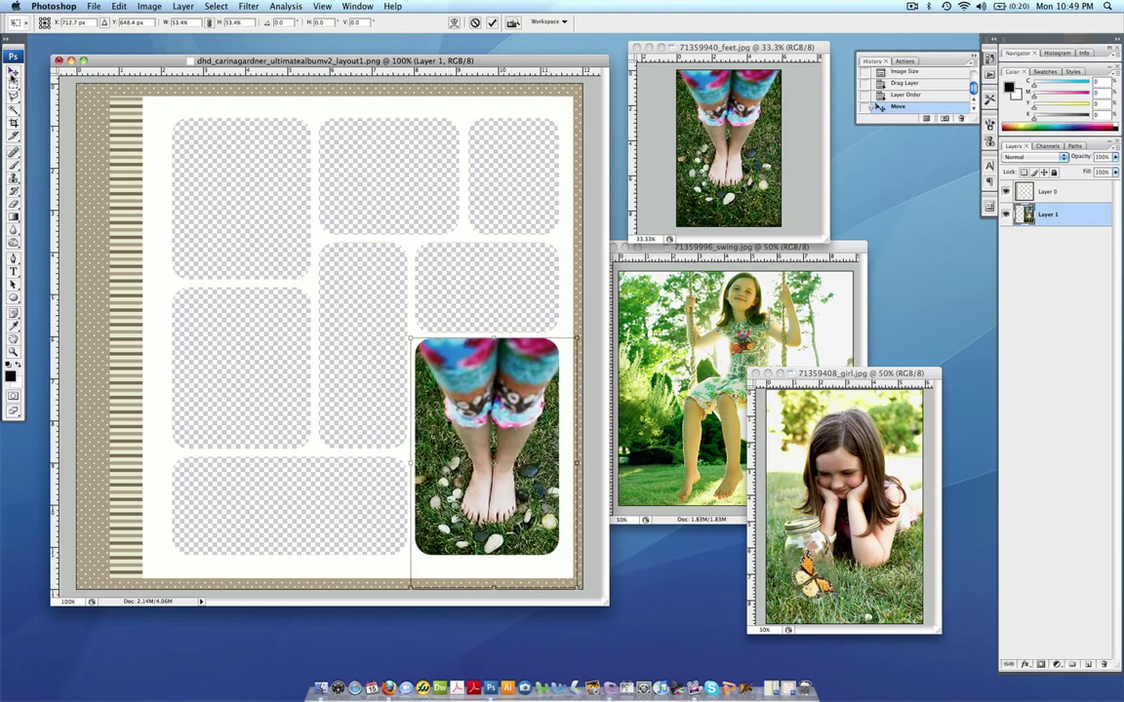
pyautogui.click(13, 70)
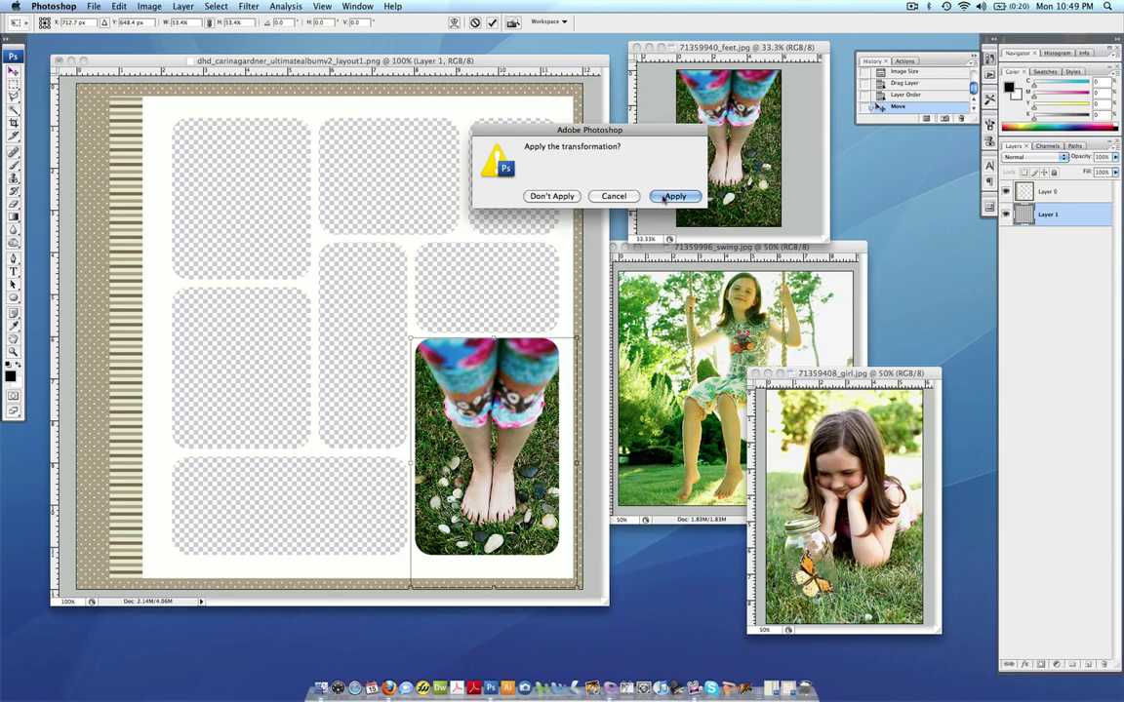
pyautogui.click(675, 196)
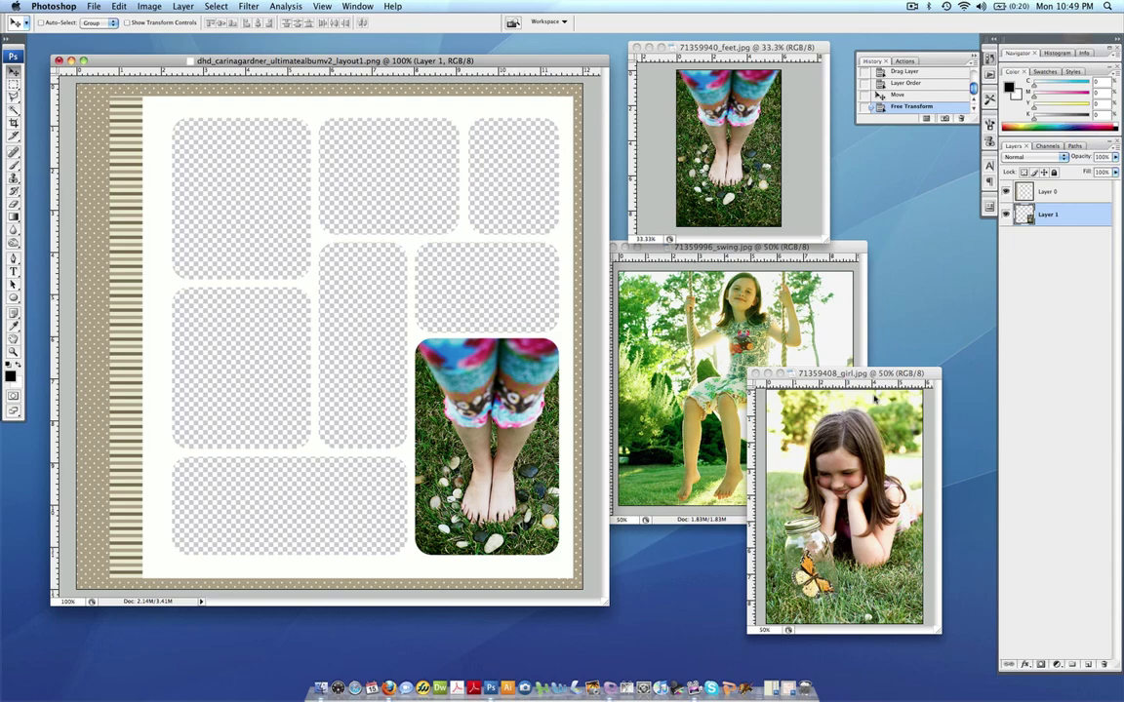
# Step: Add swing.jpg to the layout, scaled to about 56.2%, placed below the feet photo layer
pyautogui.click(625, 293)
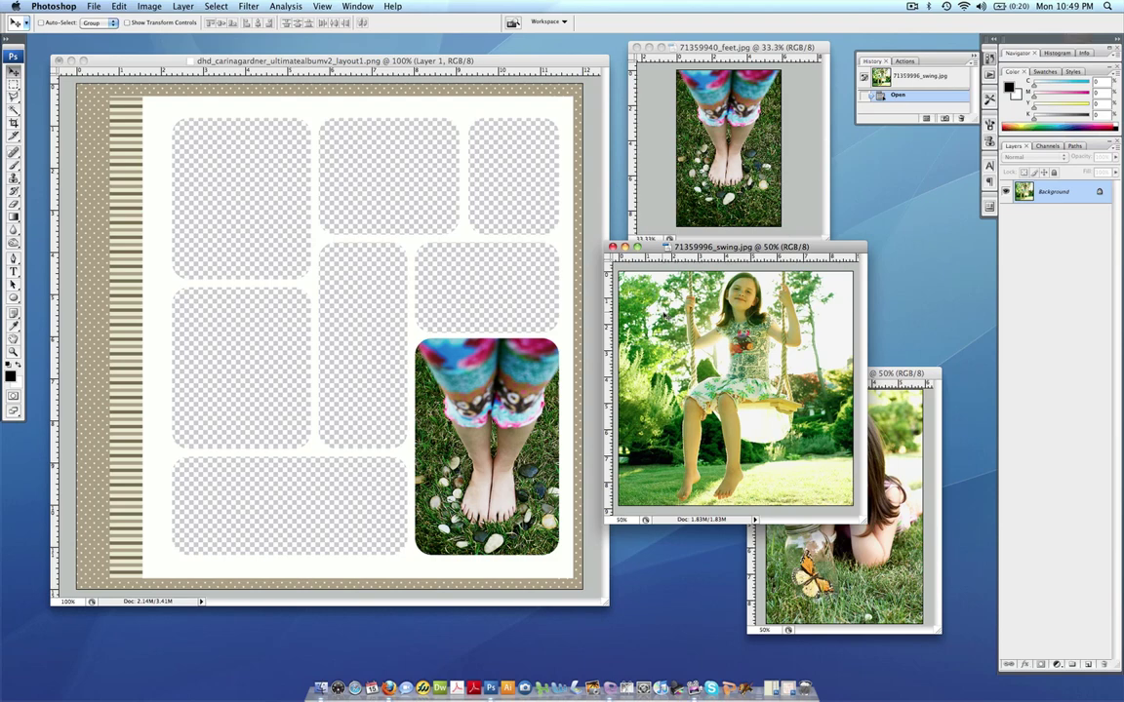
pyautogui.moveTo(611, 284); pyautogui.dragTo(400, 213)
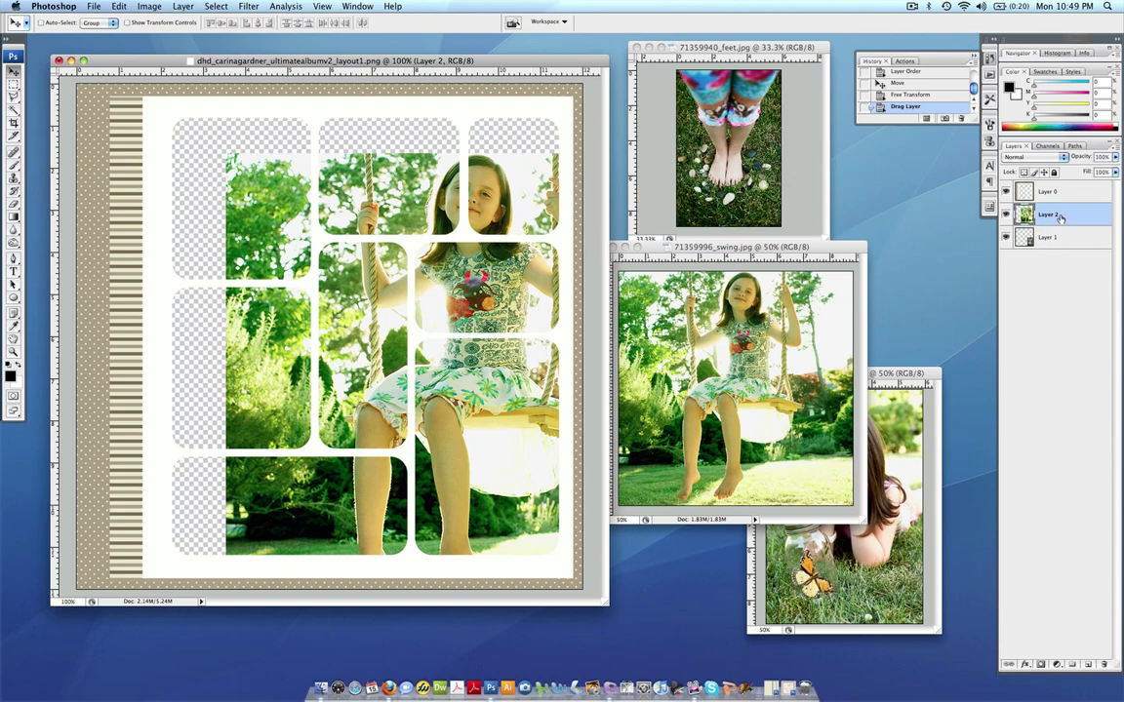
pyautogui.click(121, 6)
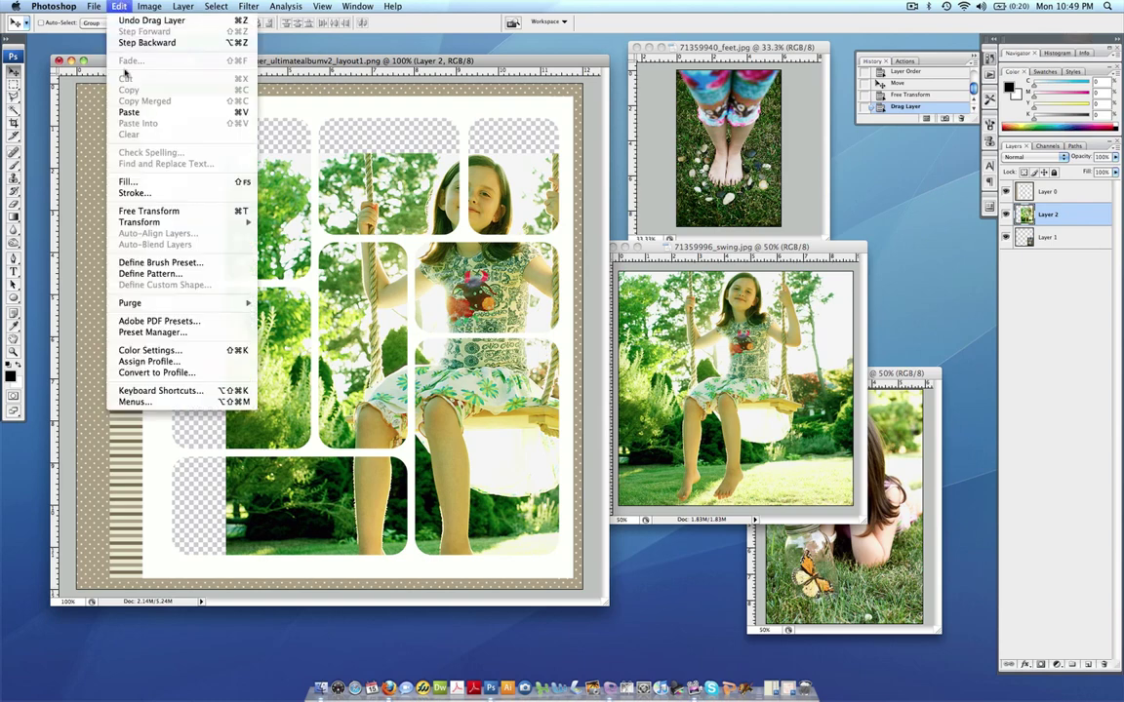
pyautogui.click(139, 210)
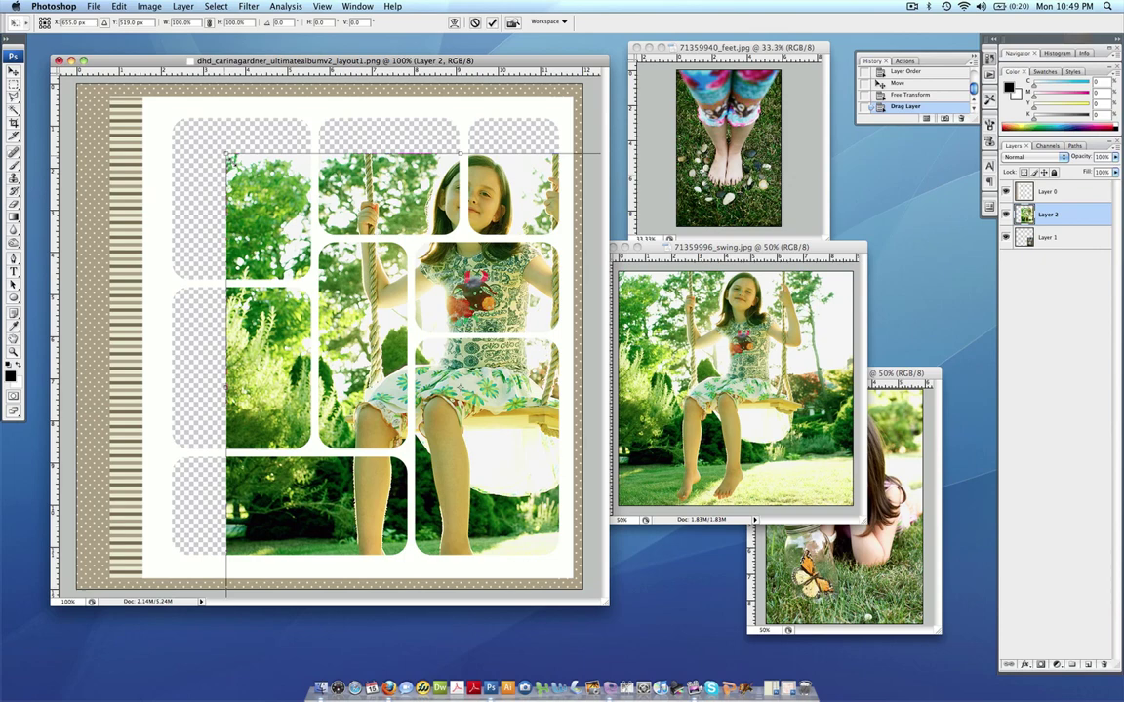
pyautogui.moveTo(225, 154); pyautogui.dragTo(433, 359)
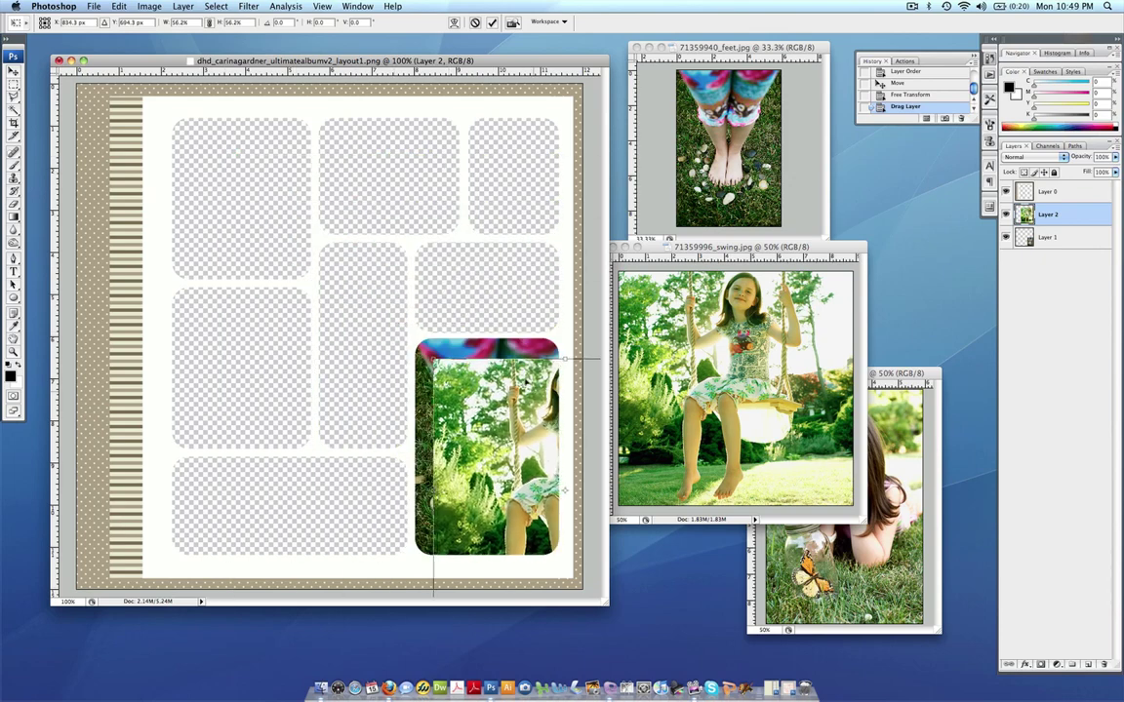
pyautogui.moveTo(524, 384); pyautogui.dragTo(470, 268)
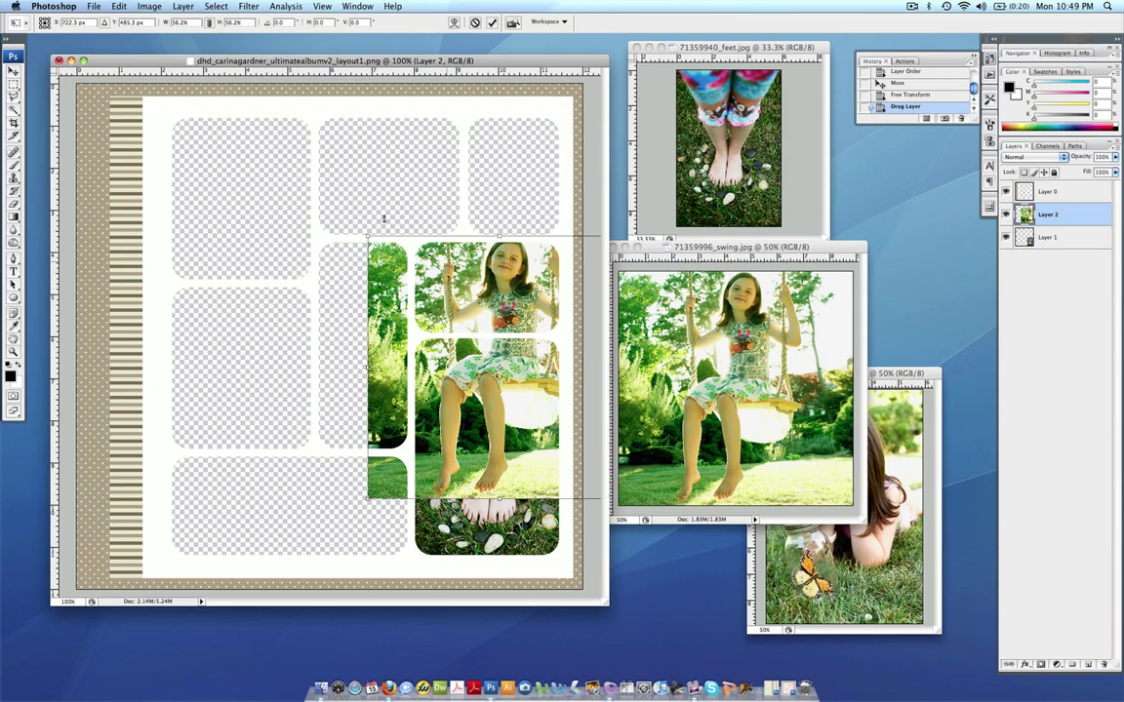
pyautogui.click(11, 68)
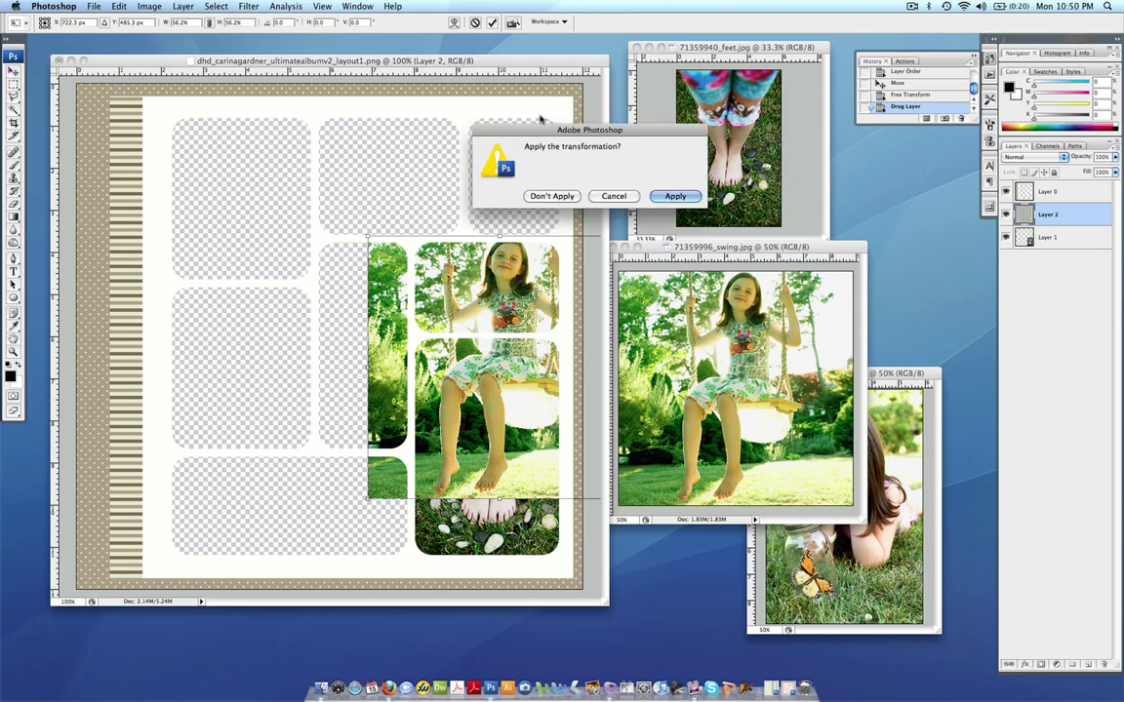
pyautogui.click(675, 196)
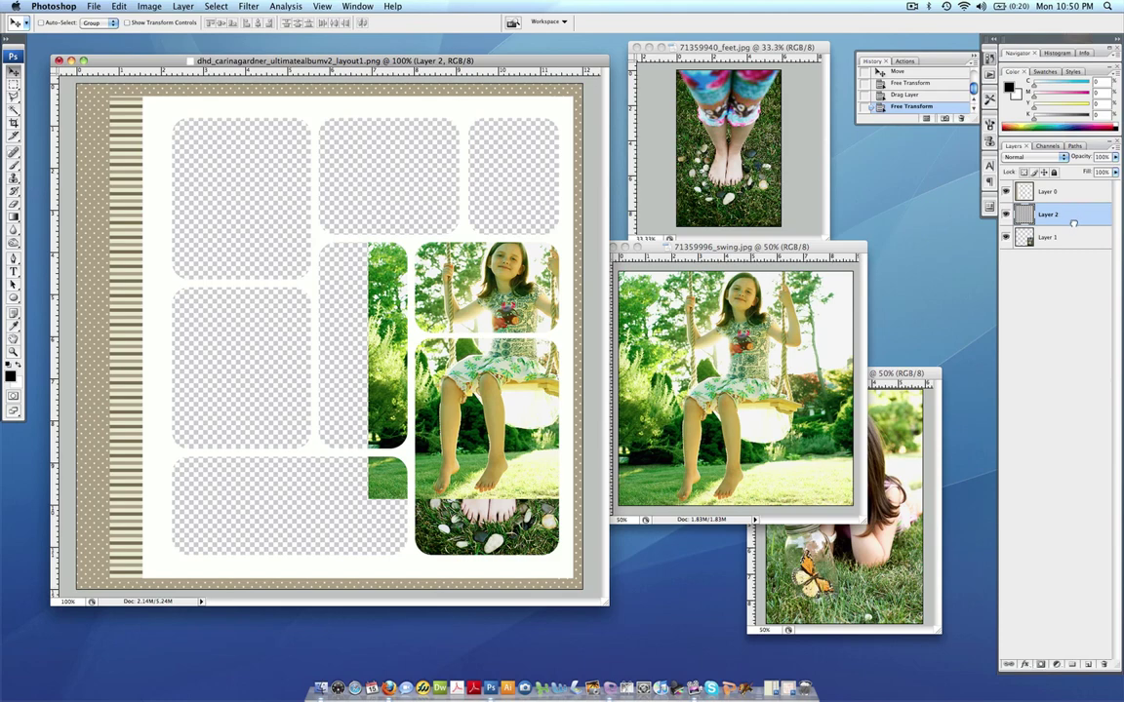
pyautogui.moveTo(1073, 224); pyautogui.dragTo(1073, 246)
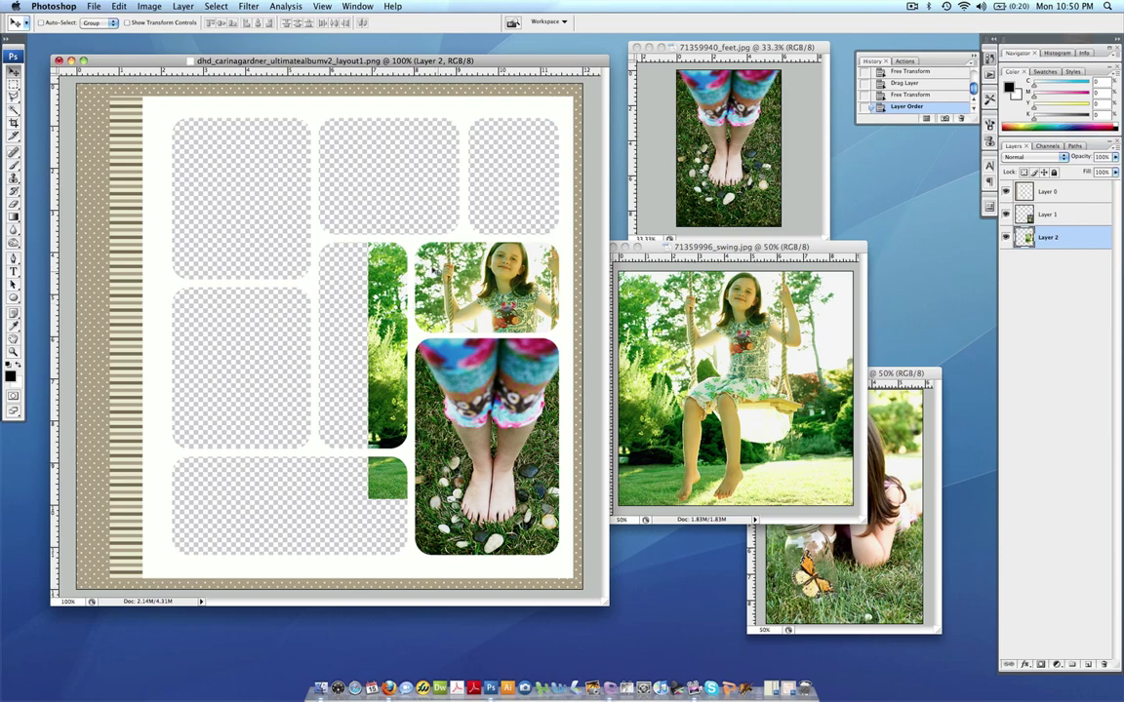
# Step: Select the swing photo overflow covering the tall middle box and cut it away
pyautogui.click(13, 85)
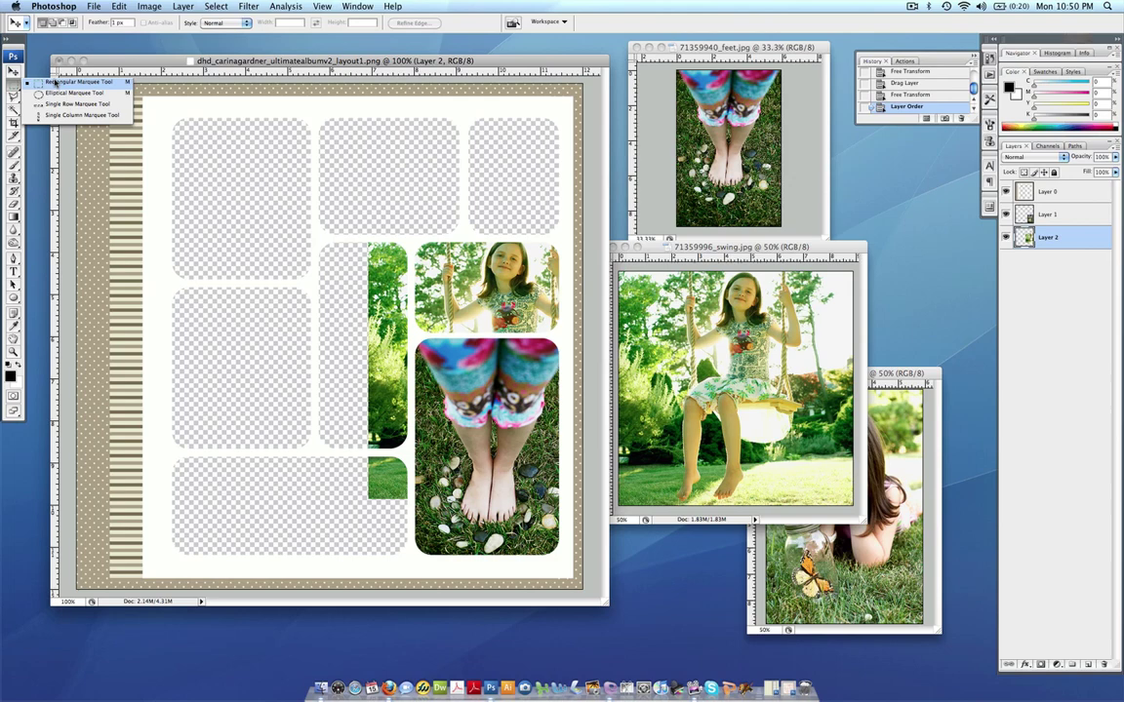
pyautogui.click(56, 82)
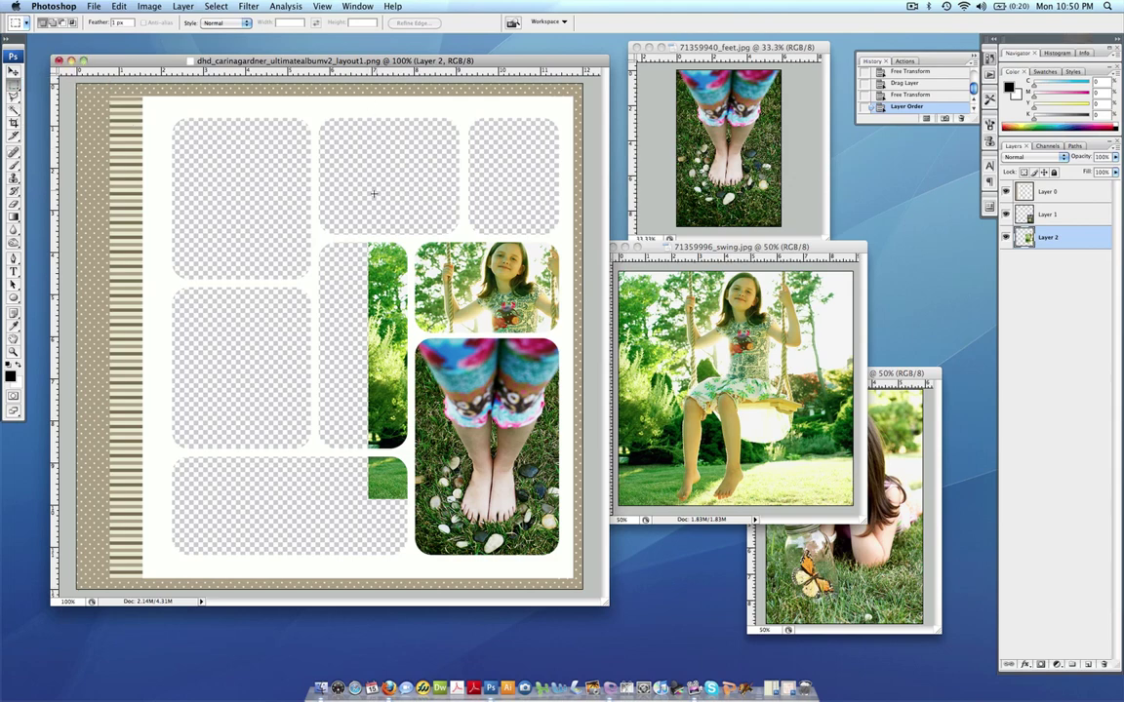
pyautogui.moveTo(317, 140); pyautogui.dragTo(410, 523)
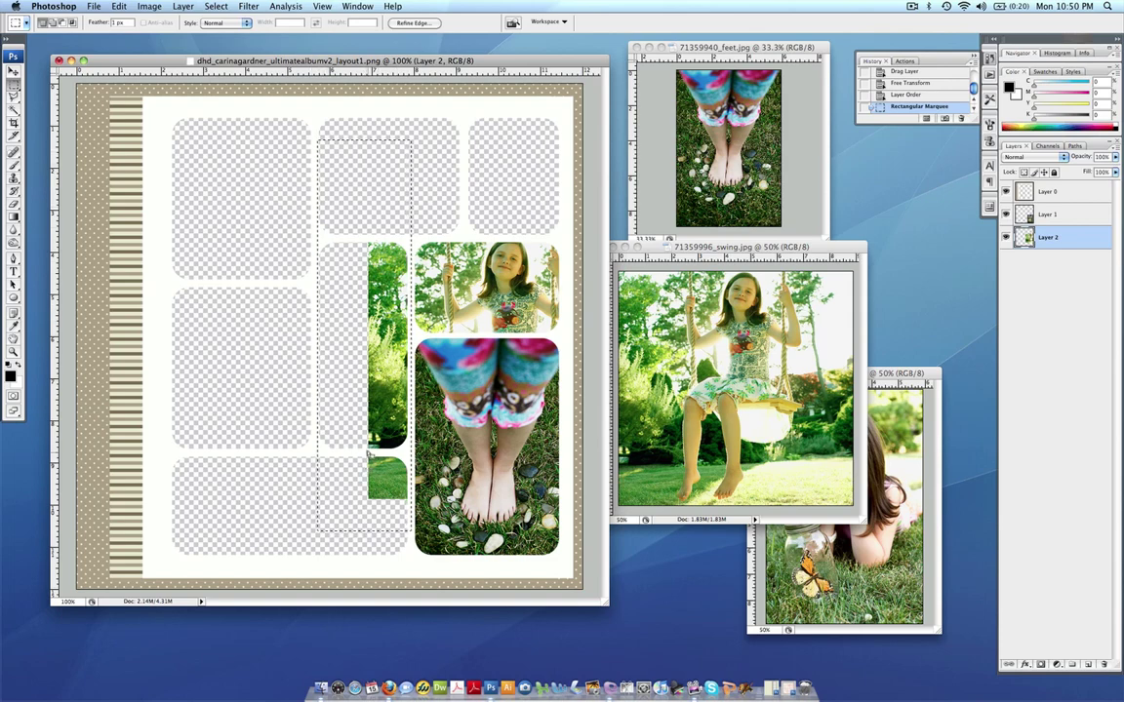
pyautogui.click(118, 7)
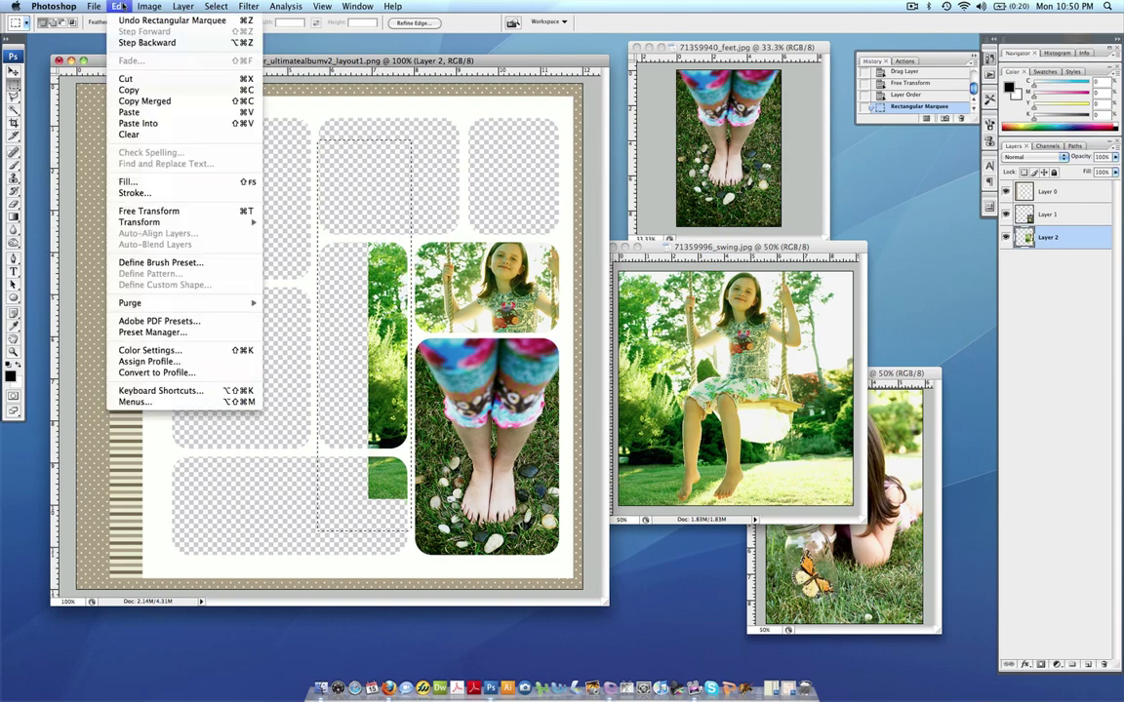
pyautogui.click(140, 79)
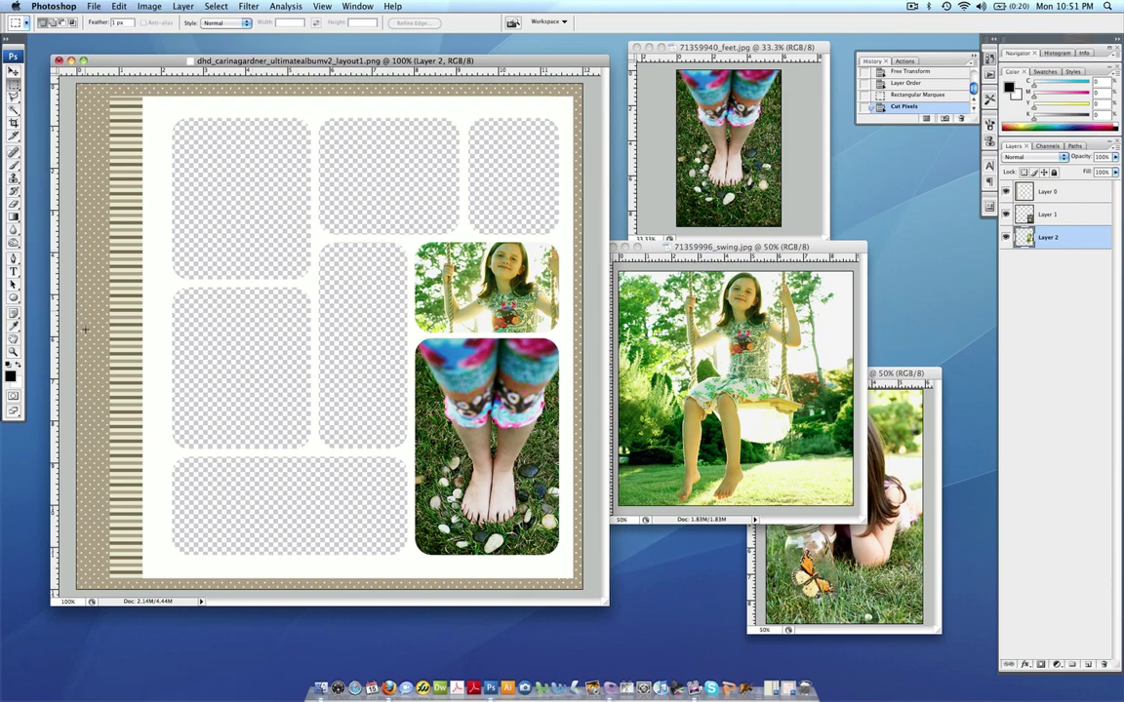
# Step: Set the foreground colour to a light green sampled from the photos
pyautogui.press('x')
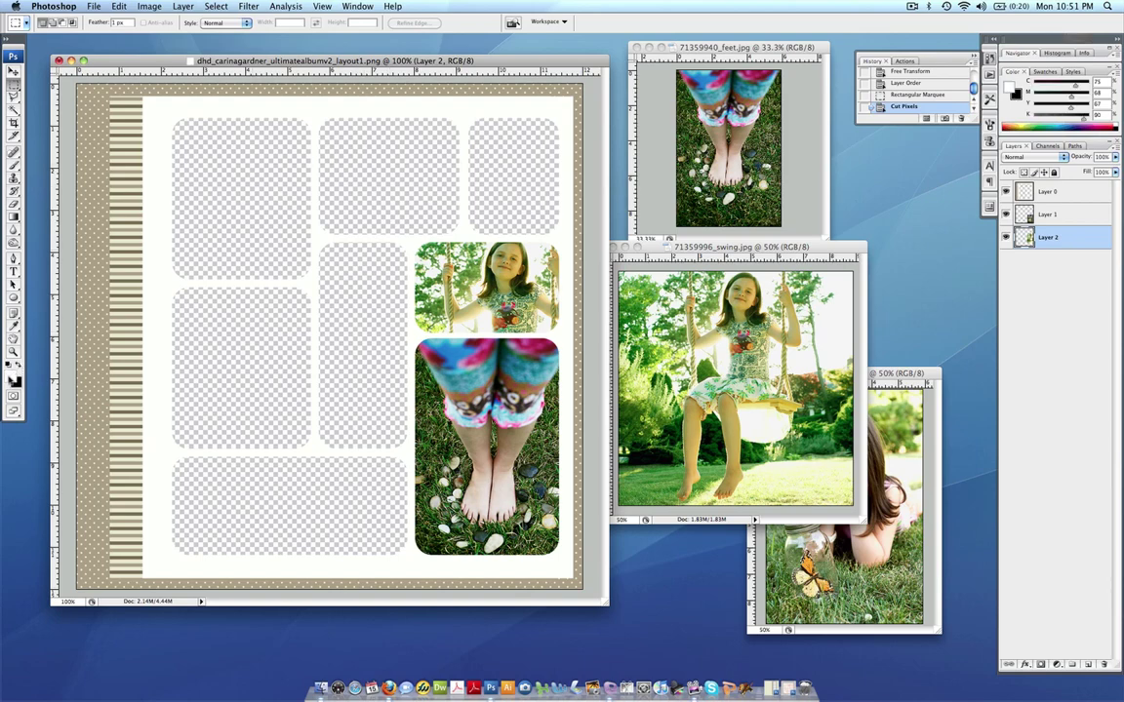
pyautogui.click(13, 378)
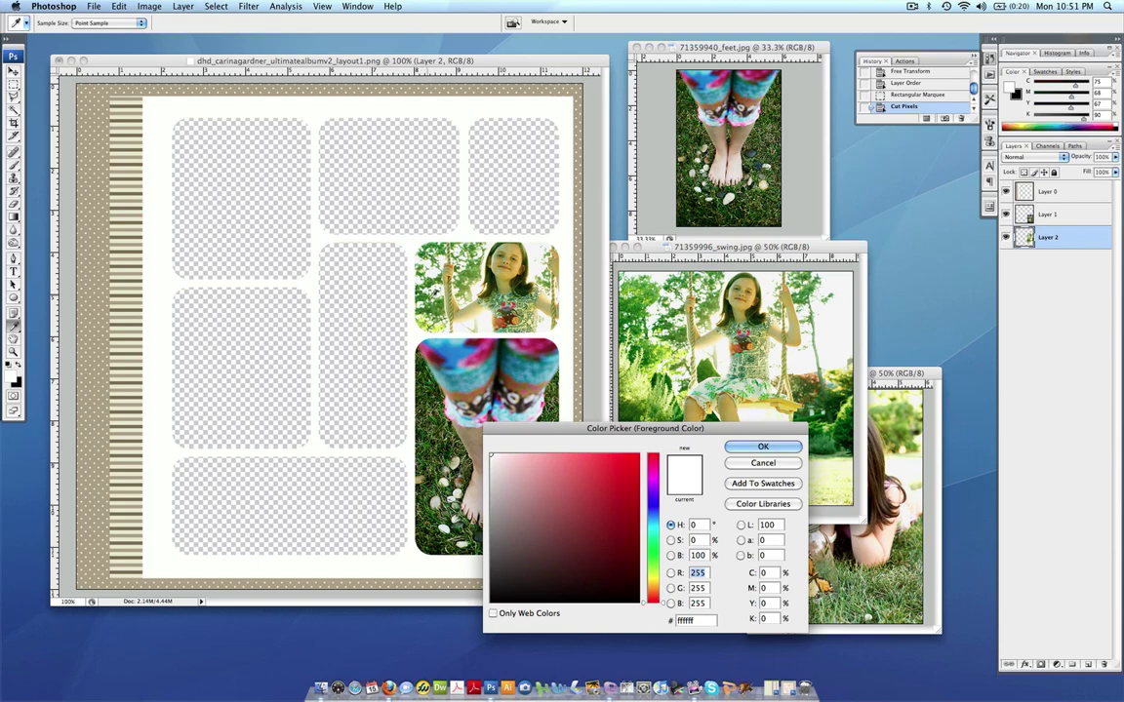
pyautogui.click(621, 417)
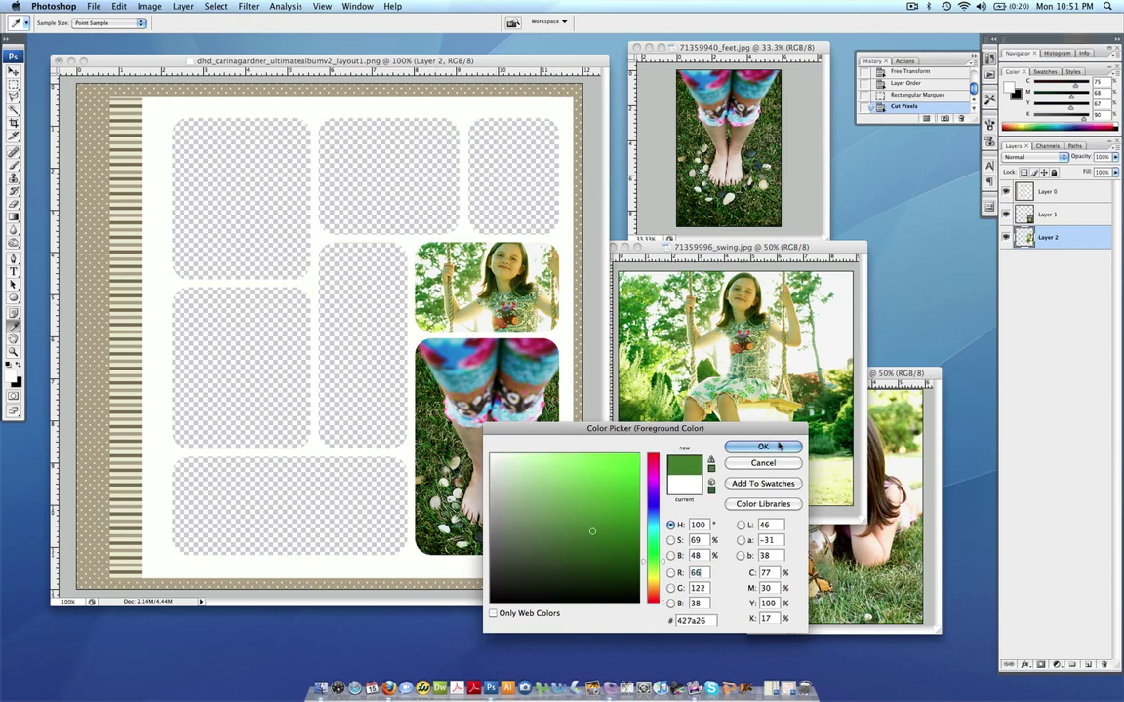
pyautogui.click(570, 500)
pyautogui.click(762, 446)
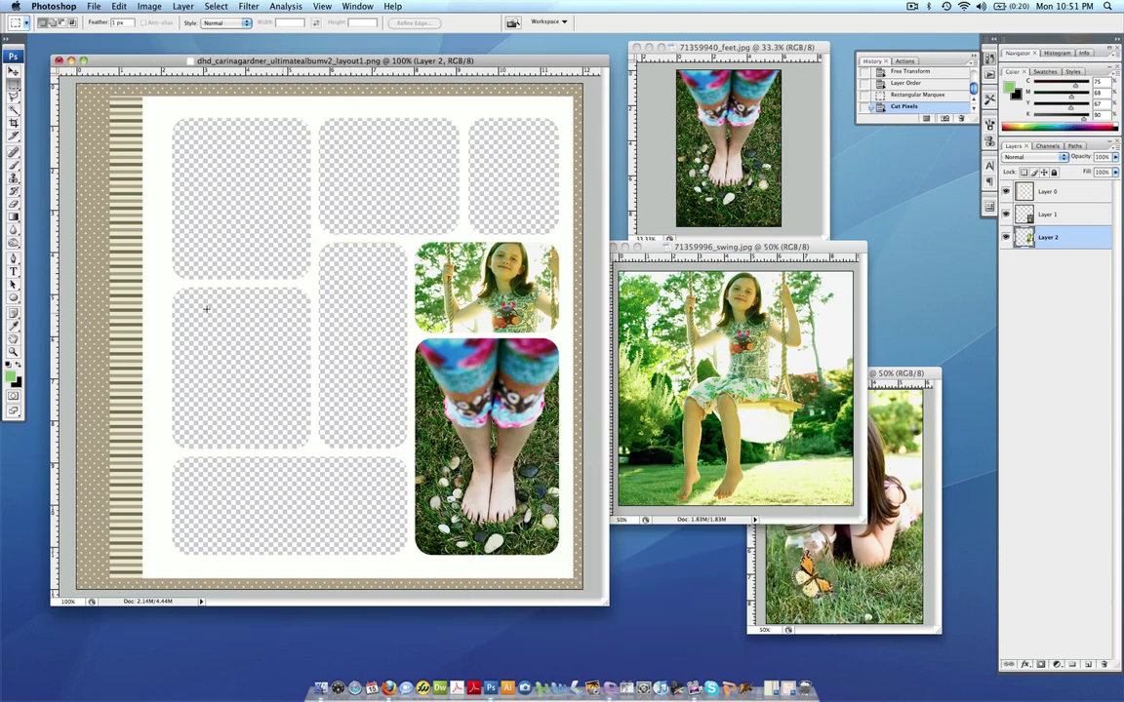
# Step: Draw a rounded green shape filling the wide bottom-left box and nudge it slightly left
pyautogui.click(14, 297)
pyautogui.moveTo(17, 297); pyautogui.dragTo(43, 299)
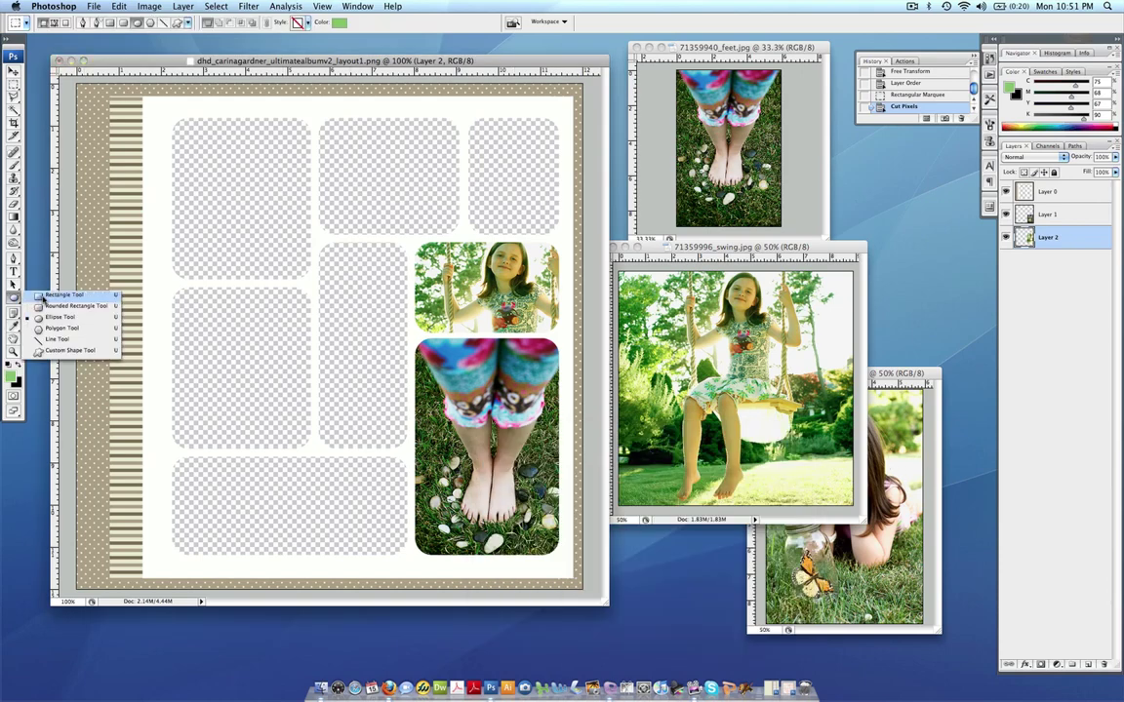
pyautogui.moveTo(162, 448); pyautogui.dragTo(426, 568)
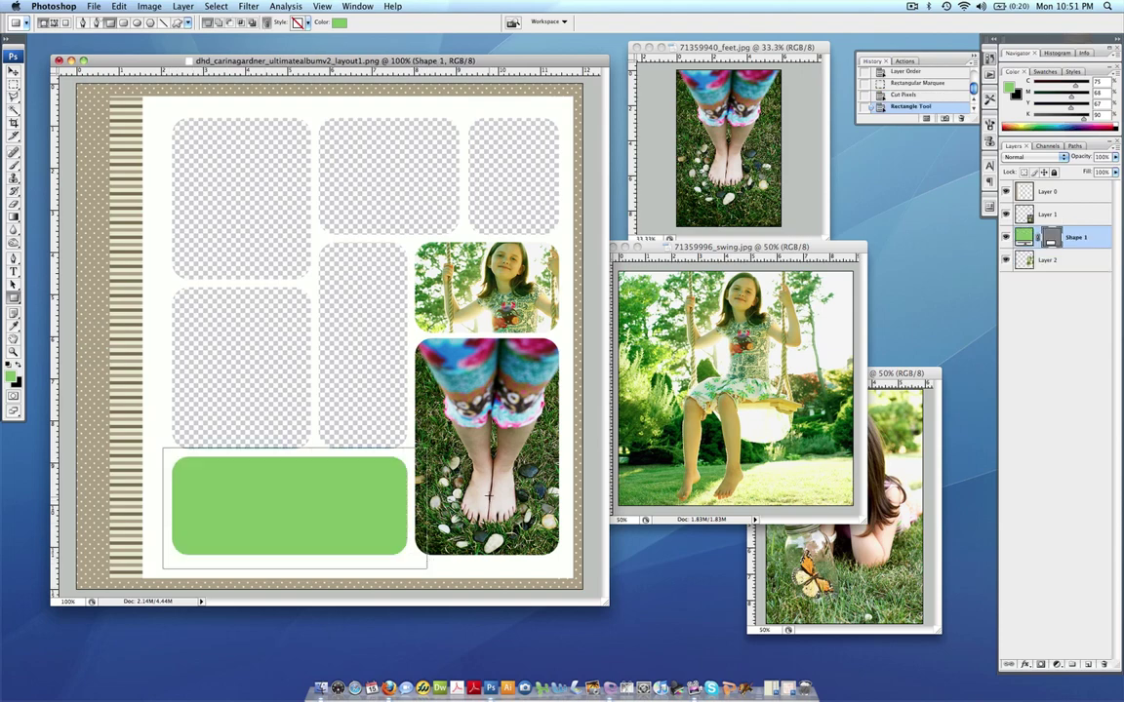
pyautogui.press('v')
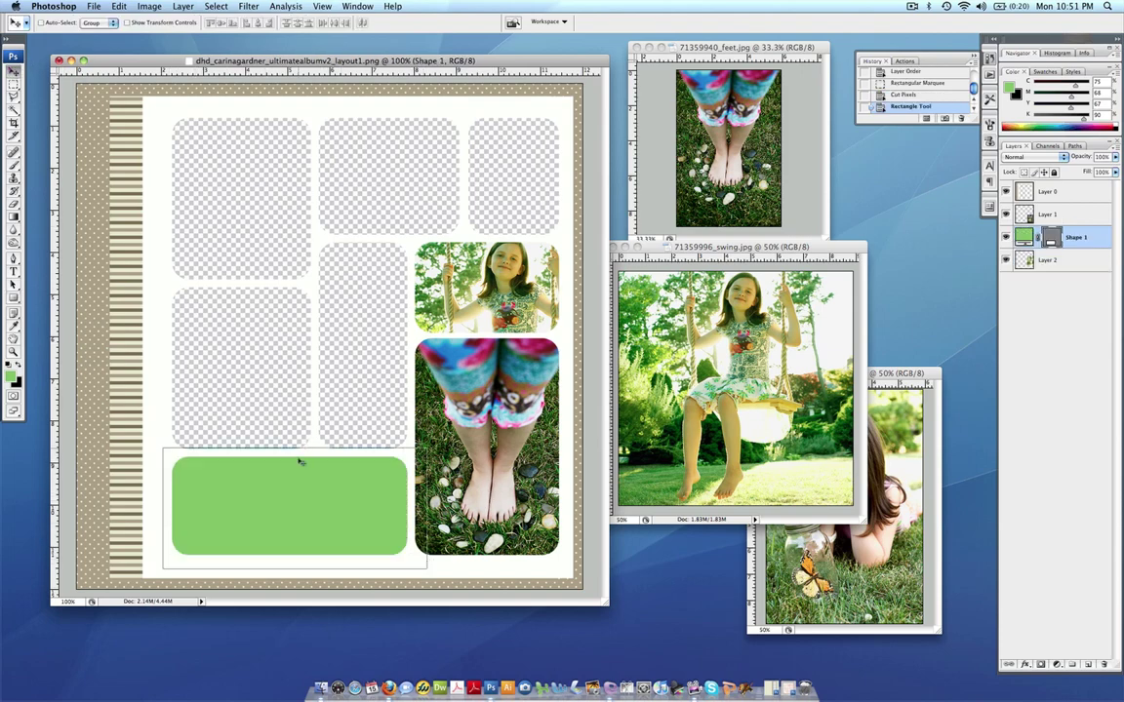
pyautogui.moveTo(308, 484); pyautogui.dragTo(306, 484)
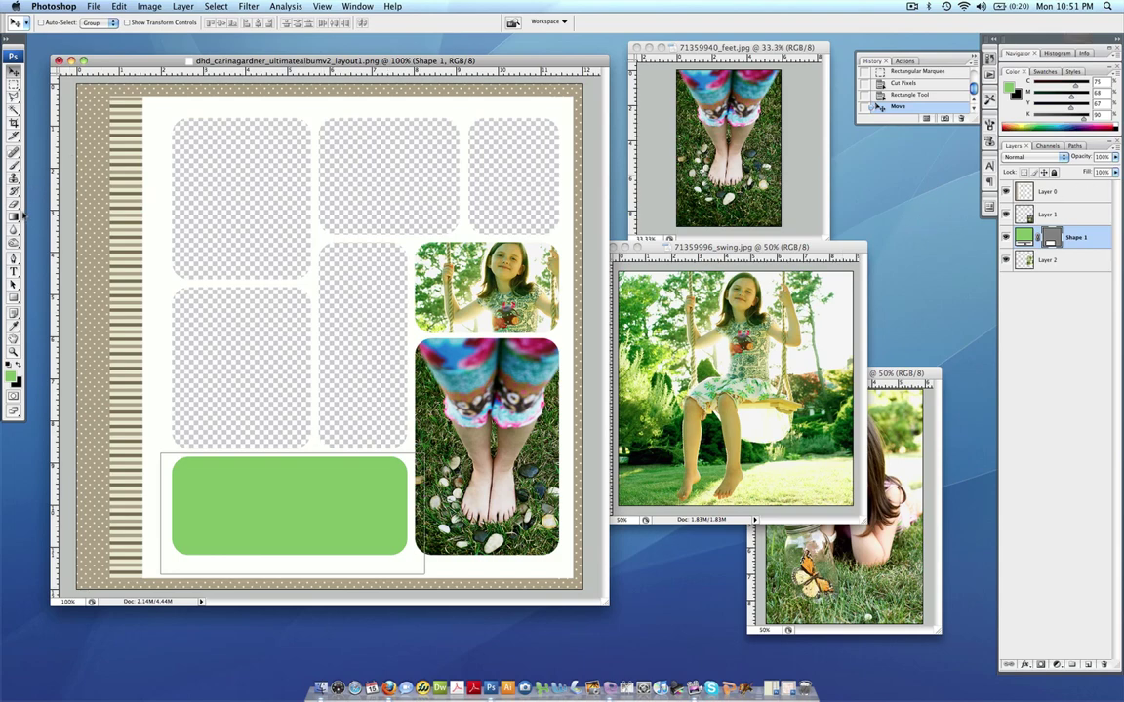
pyautogui.press('t')
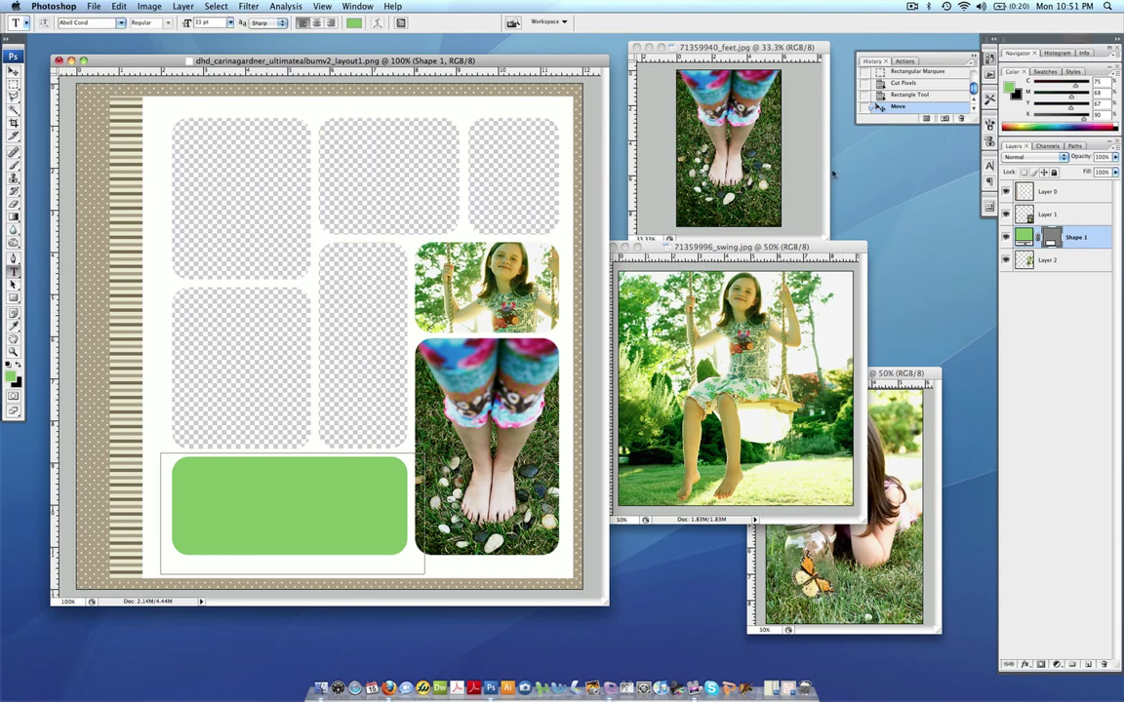
# Step: Type the journaling text inside the green box and set its colour to black
pyautogui.click(249, 502)
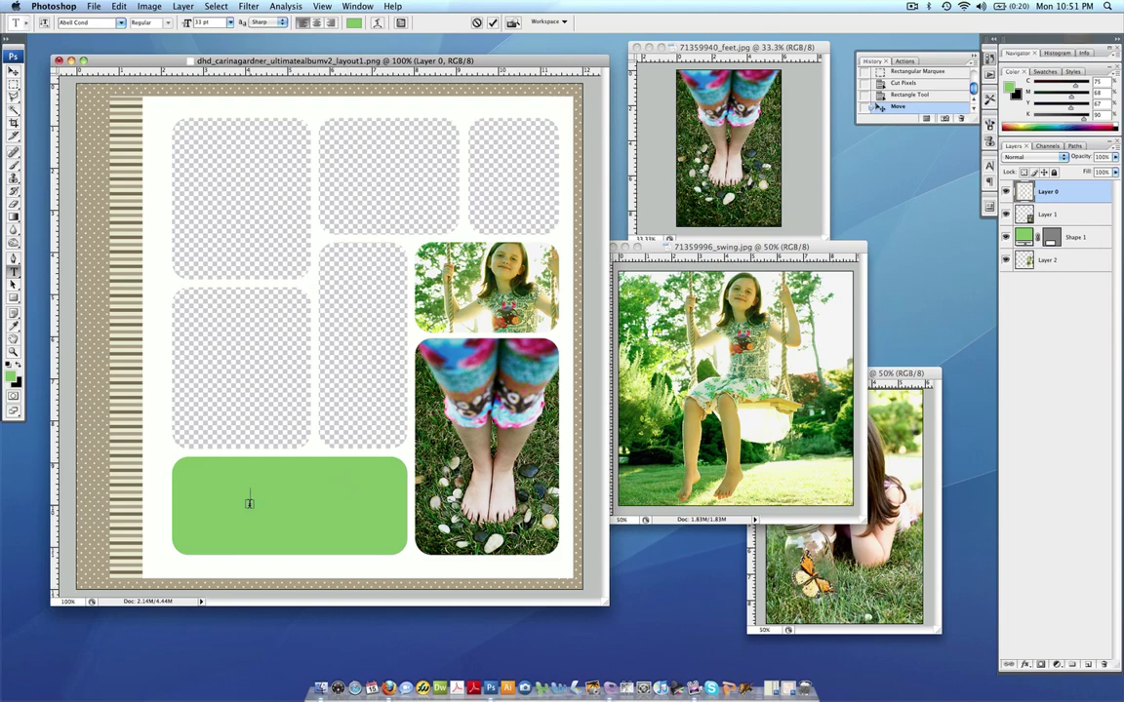
pyautogui.write('summer')
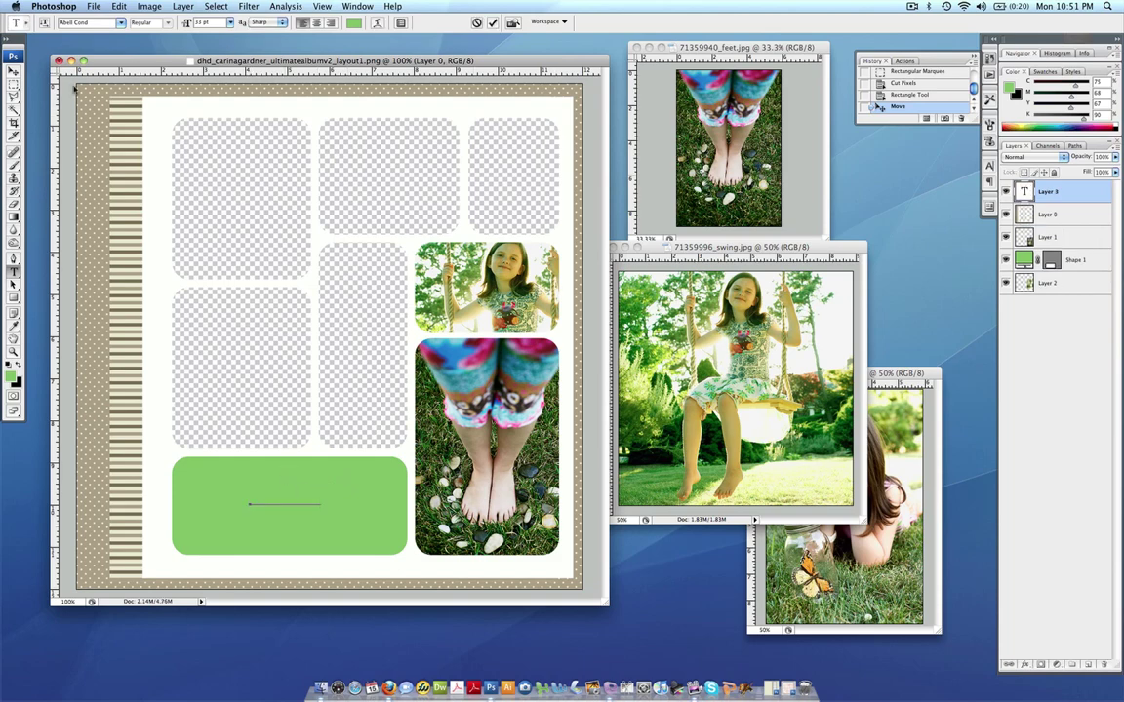
pyautogui.click(15, 71)
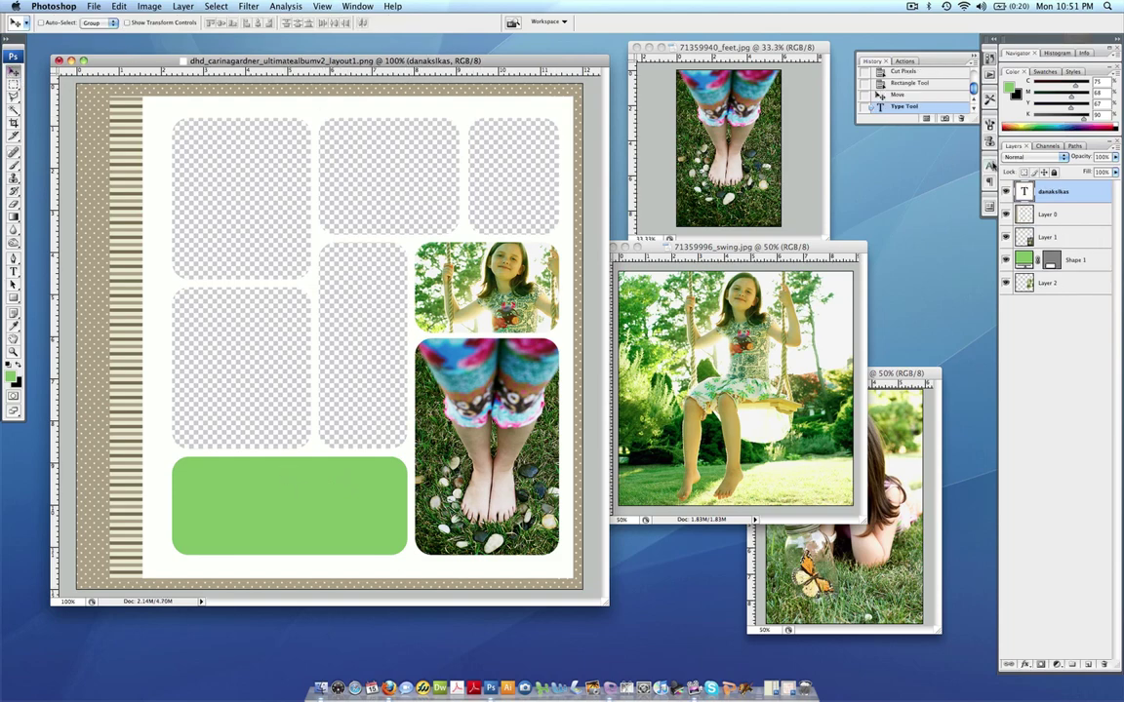
pyautogui.click(989, 166)
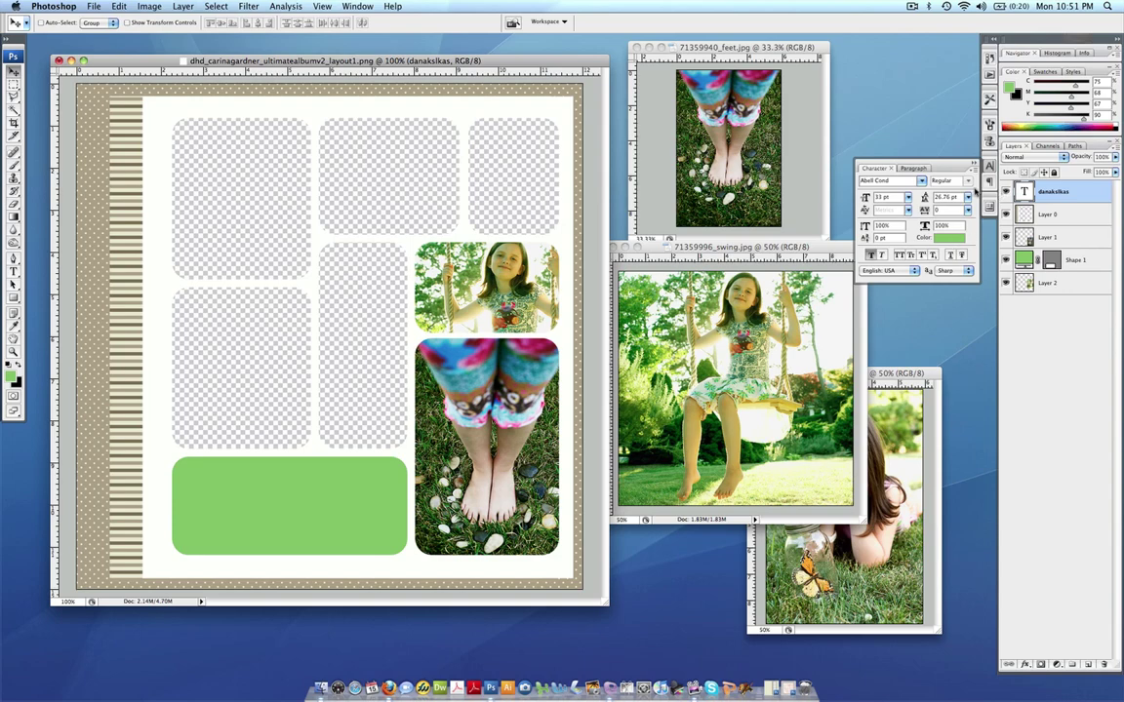
pyautogui.click(949, 237)
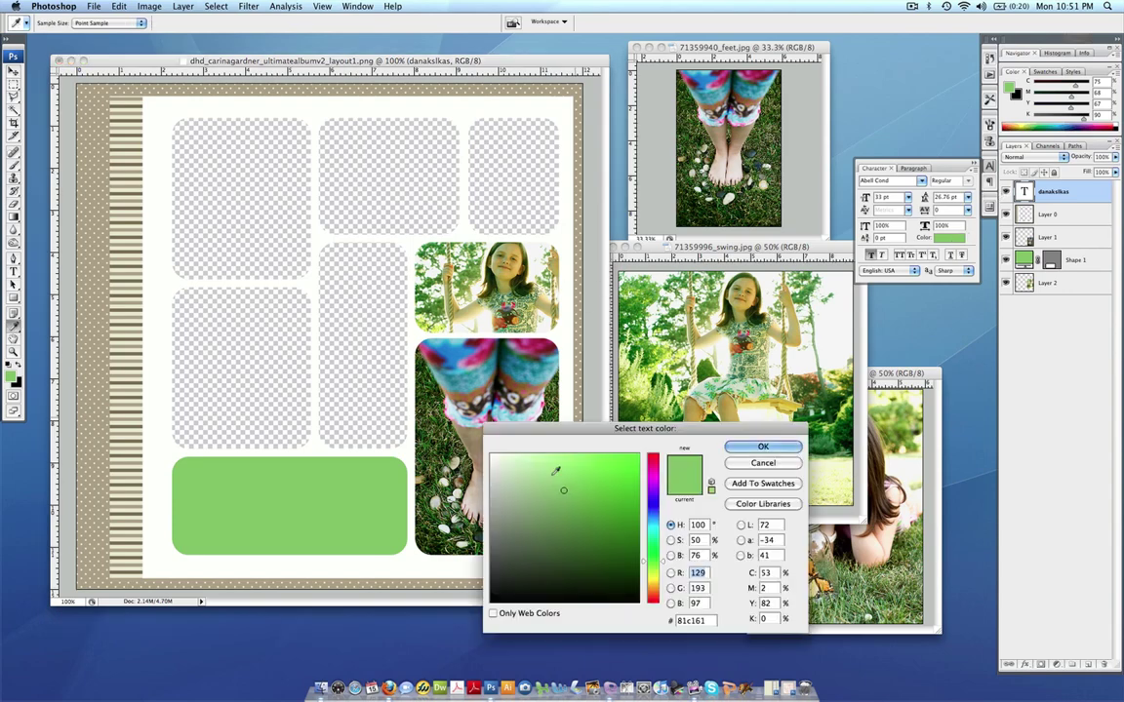
pyautogui.click(492, 600)
pyautogui.click(763, 447)
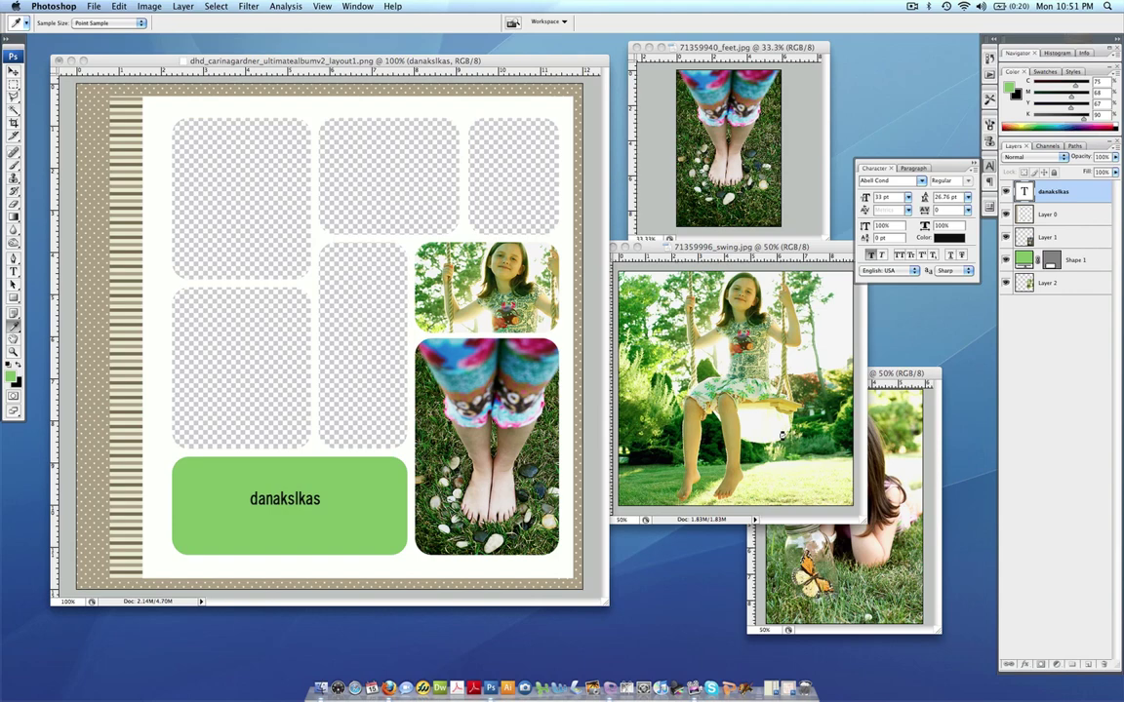
# Step: Restore the second layout document, move it aside, and bring the first album layout forward
pyautogui.press('v')
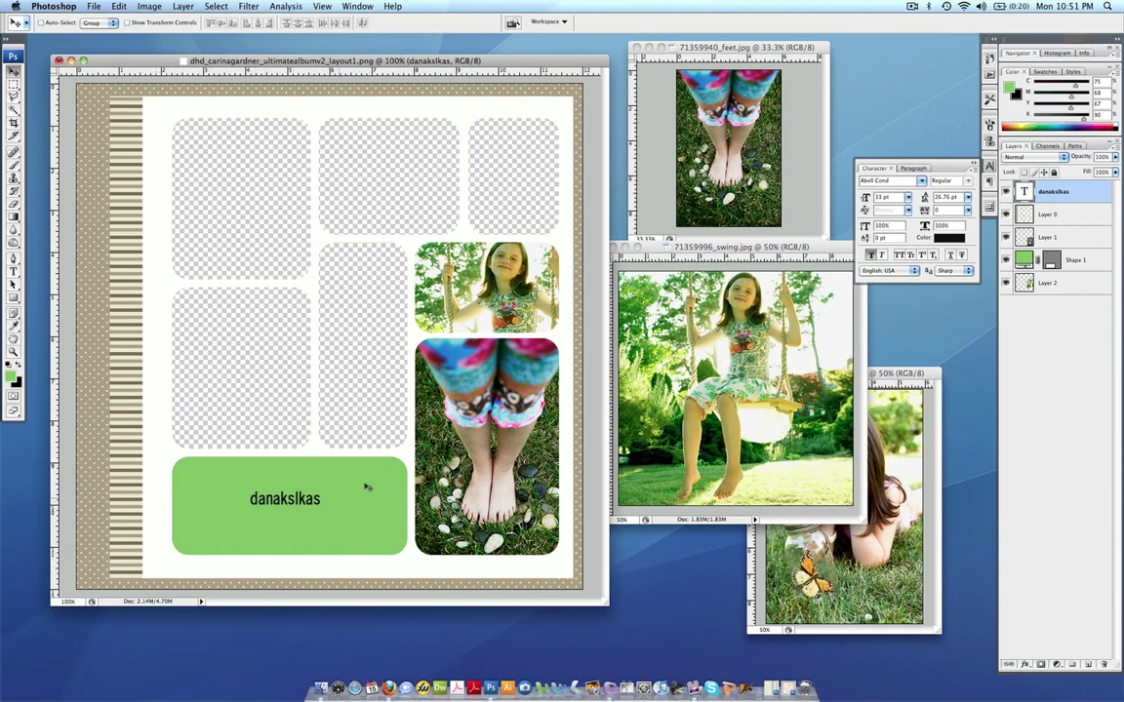
pyautogui.click(788, 688)
pyautogui.moveTo(374, 109); pyautogui.dragTo(509, 71)
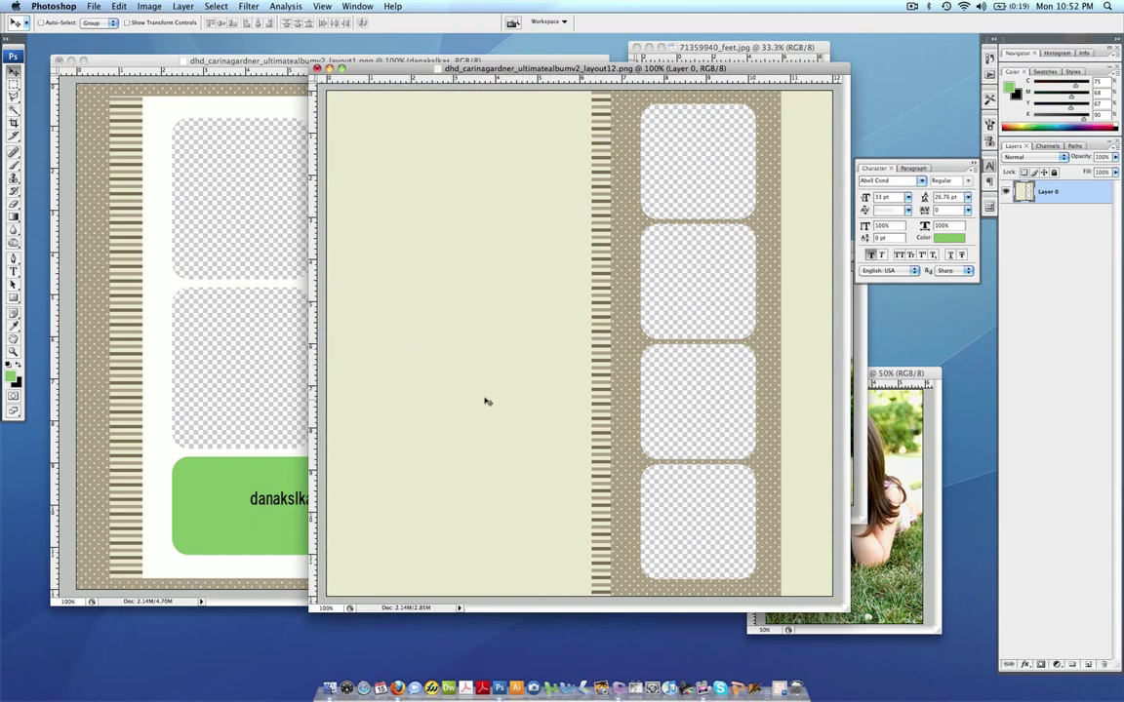
pyautogui.click(246, 385)
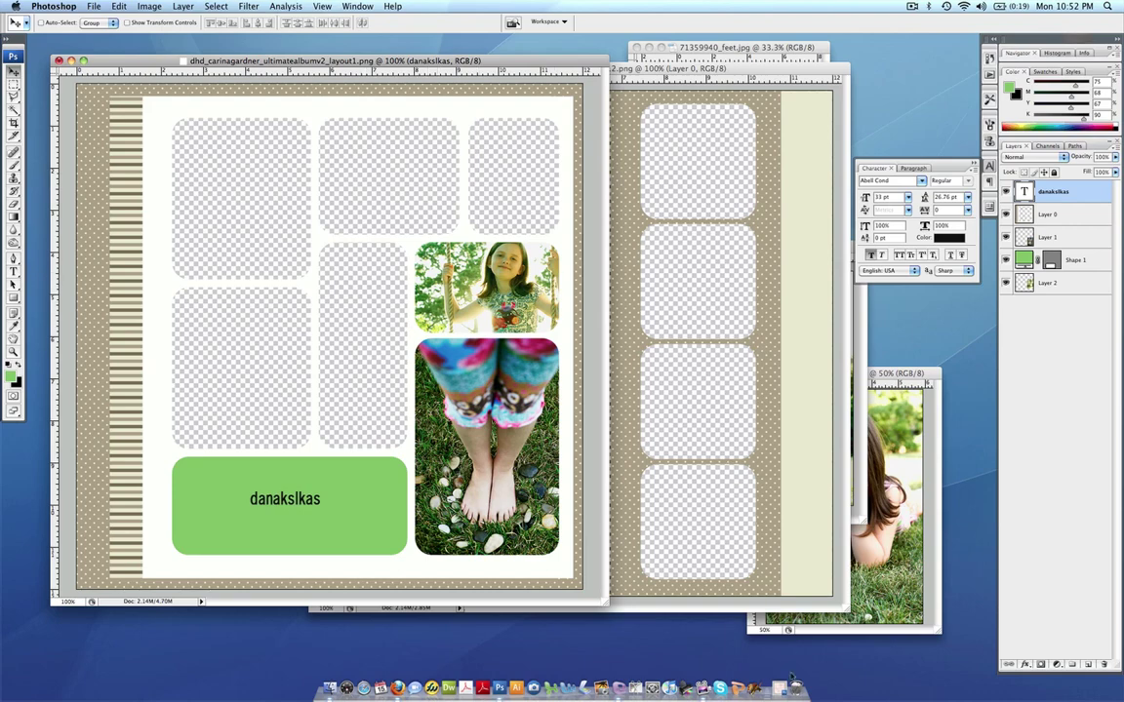
# Step: Drag the pink damask paper in below the frames, clip it, and shift it over the empty boxes
pyautogui.click(703, 689)
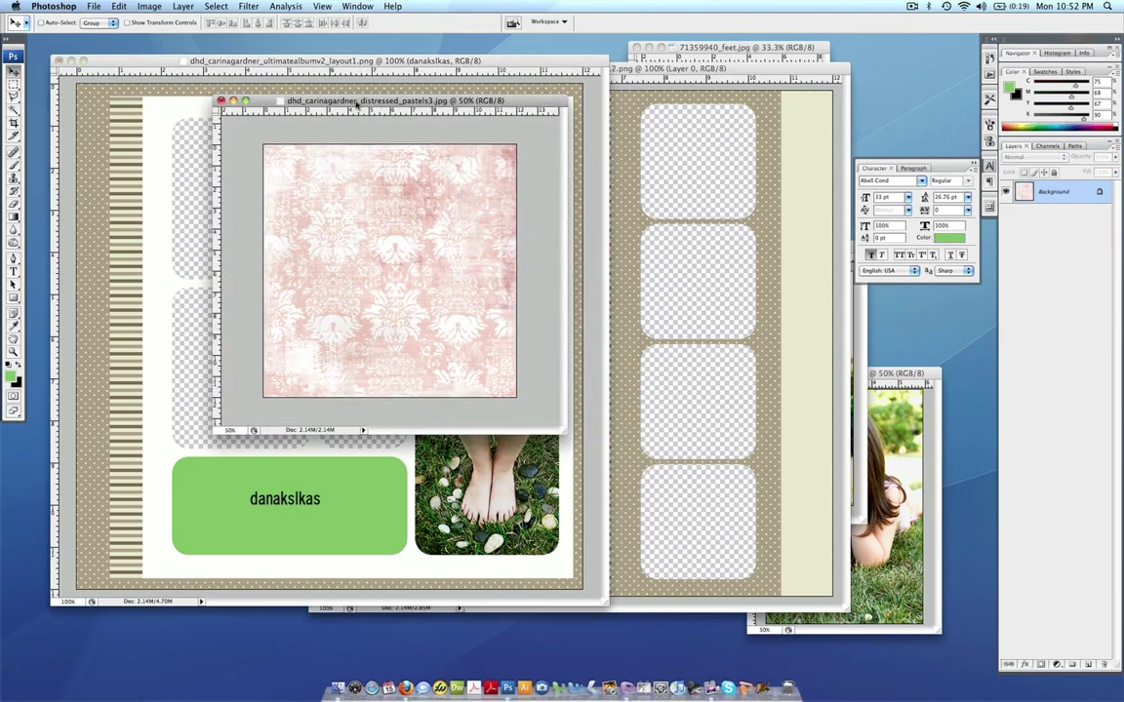
pyautogui.moveTo(320, 100); pyautogui.dragTo(682, 127)
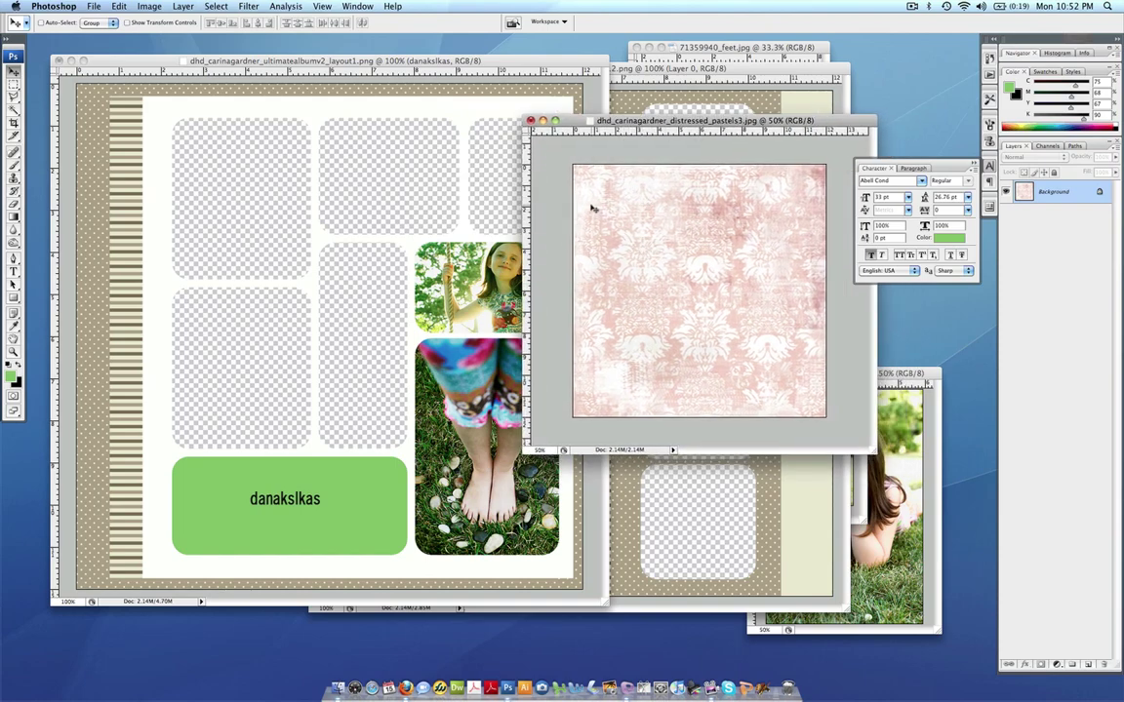
pyautogui.moveTo(592, 209); pyautogui.dragTo(310, 209)
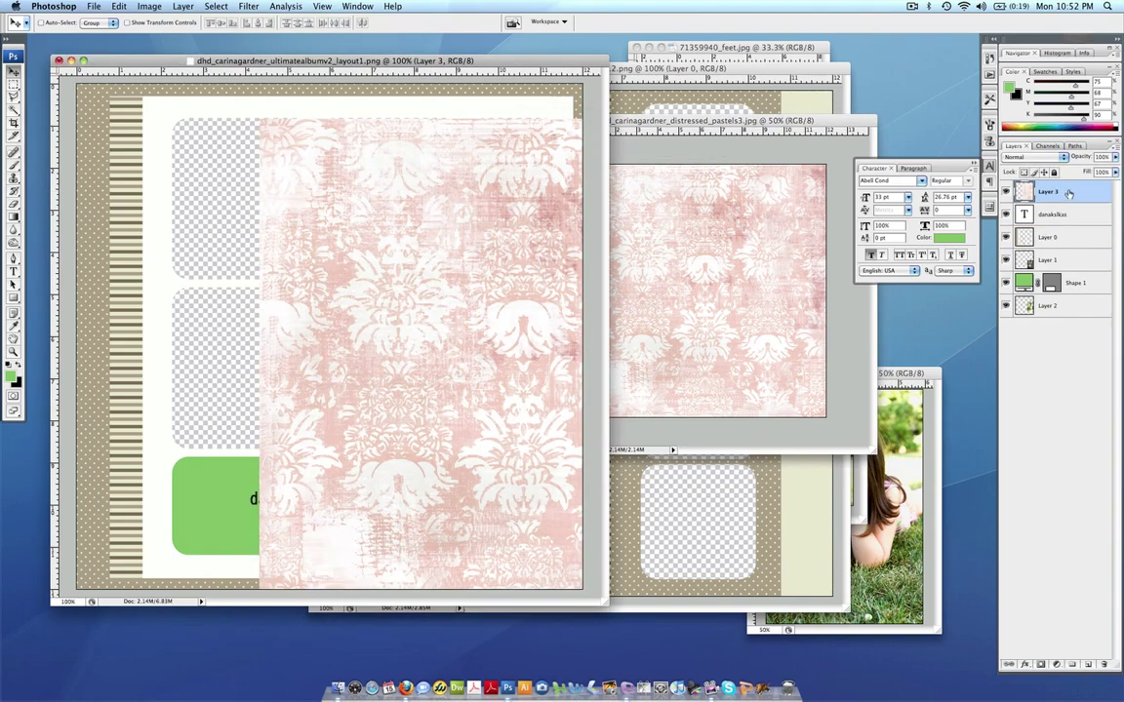
pyautogui.moveTo(1068, 193); pyautogui.dragTo(1068, 250)
pyautogui.press('super+alt+g')
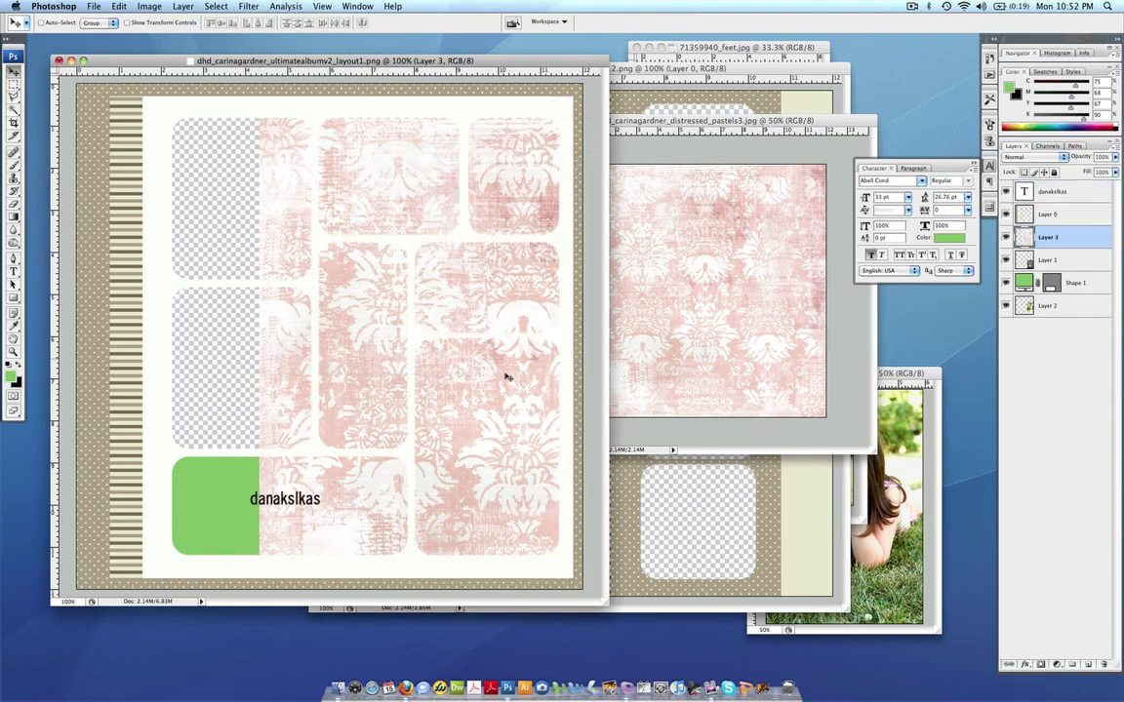
pyautogui.moveTo(506, 376); pyautogui.dragTo(380, 306)
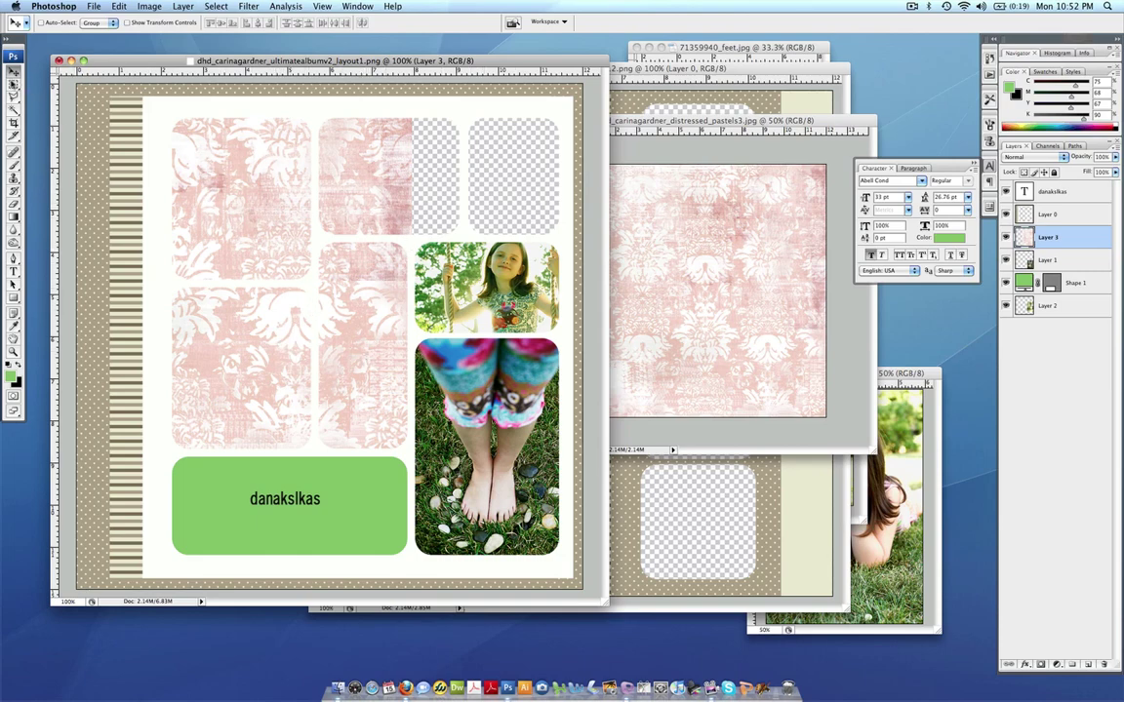
# Step: Select and cut the excess damask paper from the upper boxes and the middle column
pyautogui.click(14, 84)
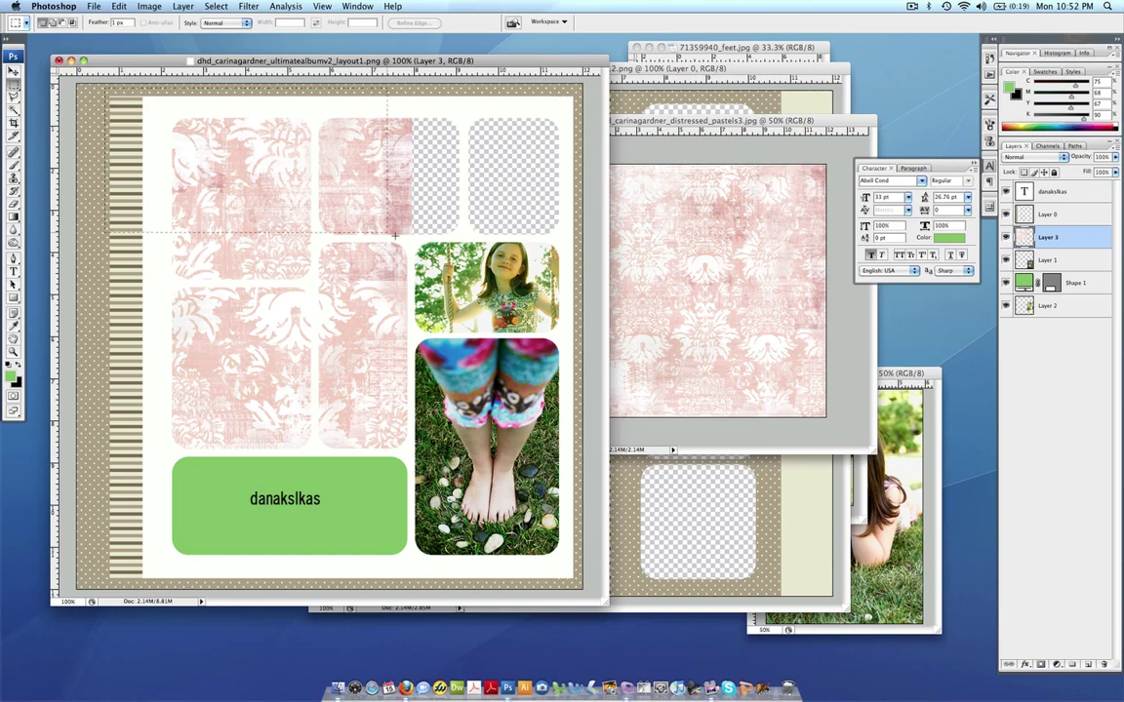
pyautogui.moveTo(443, 271); pyautogui.dragTo(445, 282)
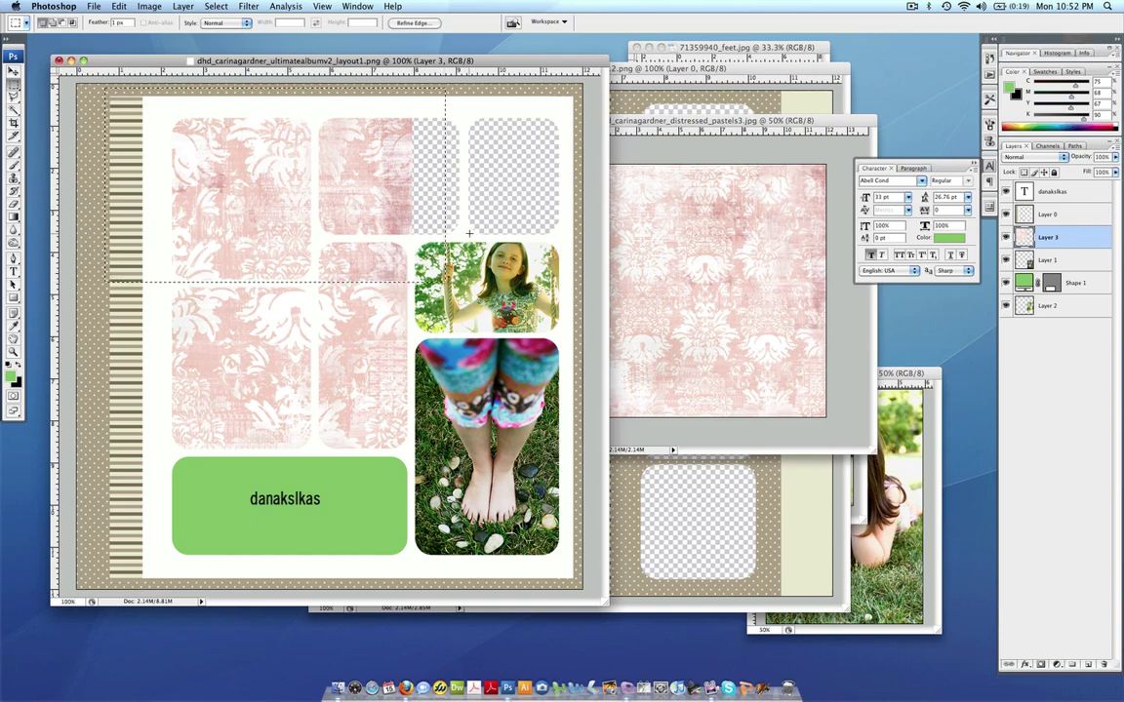
pyautogui.click(118, 6)
pyautogui.click(125, 71)
pyautogui.moveTo(314, 226); pyautogui.dragTo(321, 249)
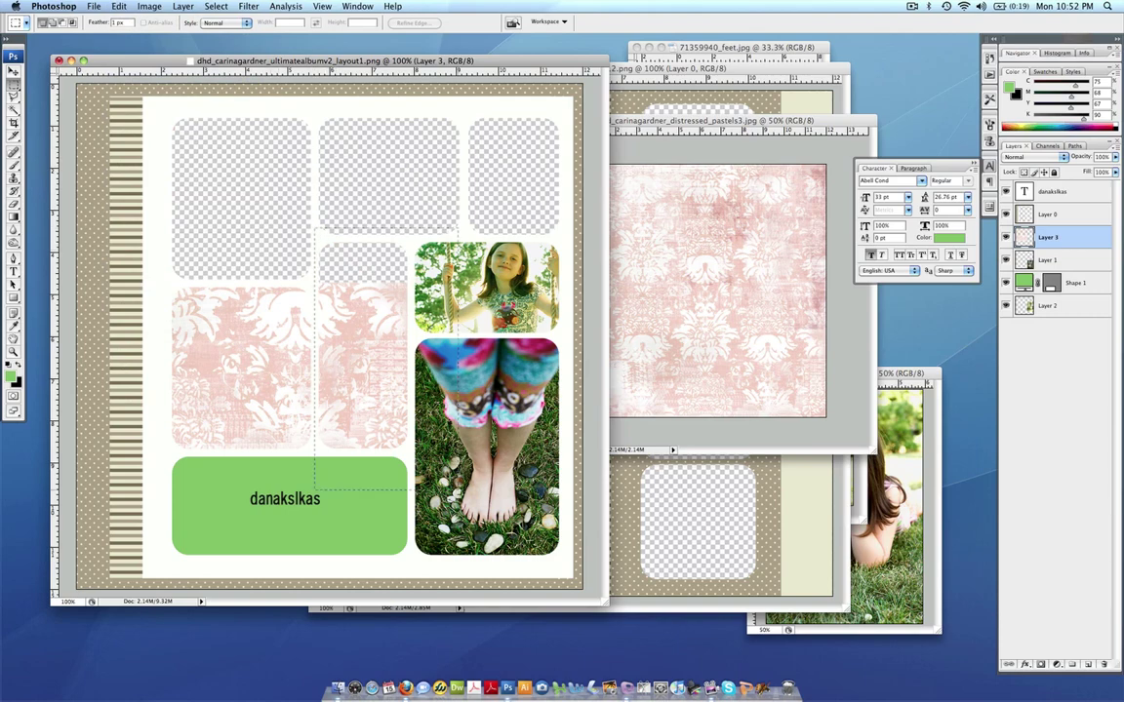
pyautogui.moveTo(427, 488); pyautogui.dragTo(475, 510)
pyautogui.click(118, 6)
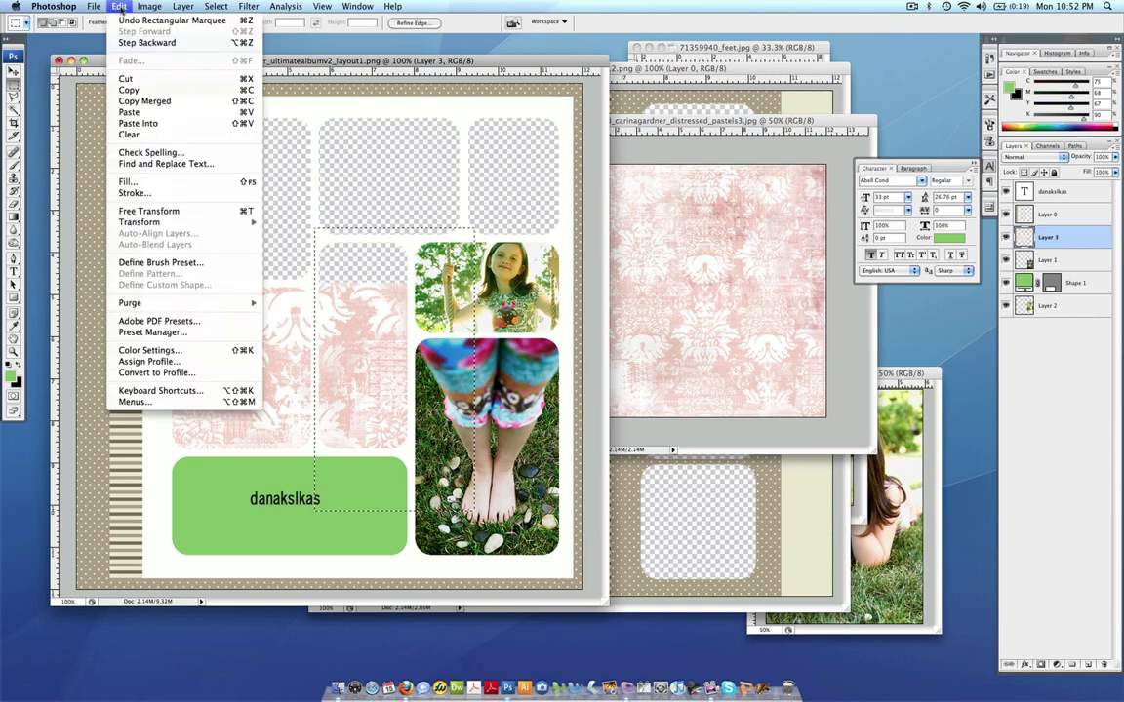
pyautogui.click(138, 79)
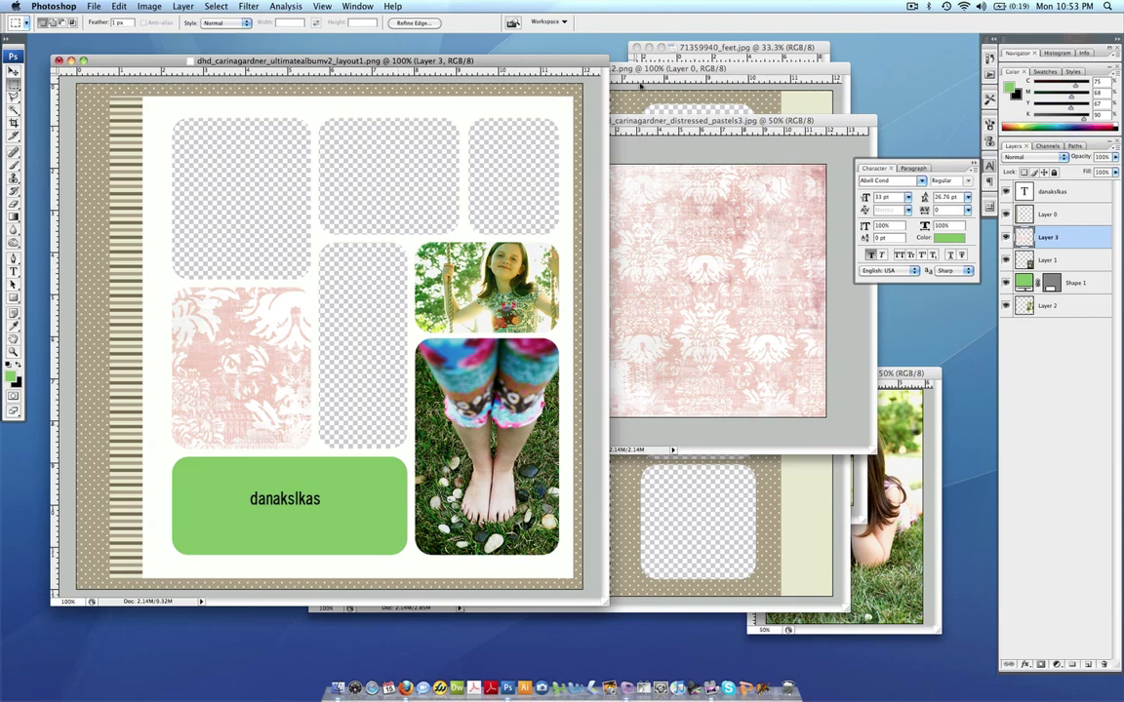
# Step: Bring layout12 forward, rotate its canvas 90° clockwise, and flip the canvas vertically
pyautogui.moveTo(655, 71); pyautogui.dragTo(527, 86)
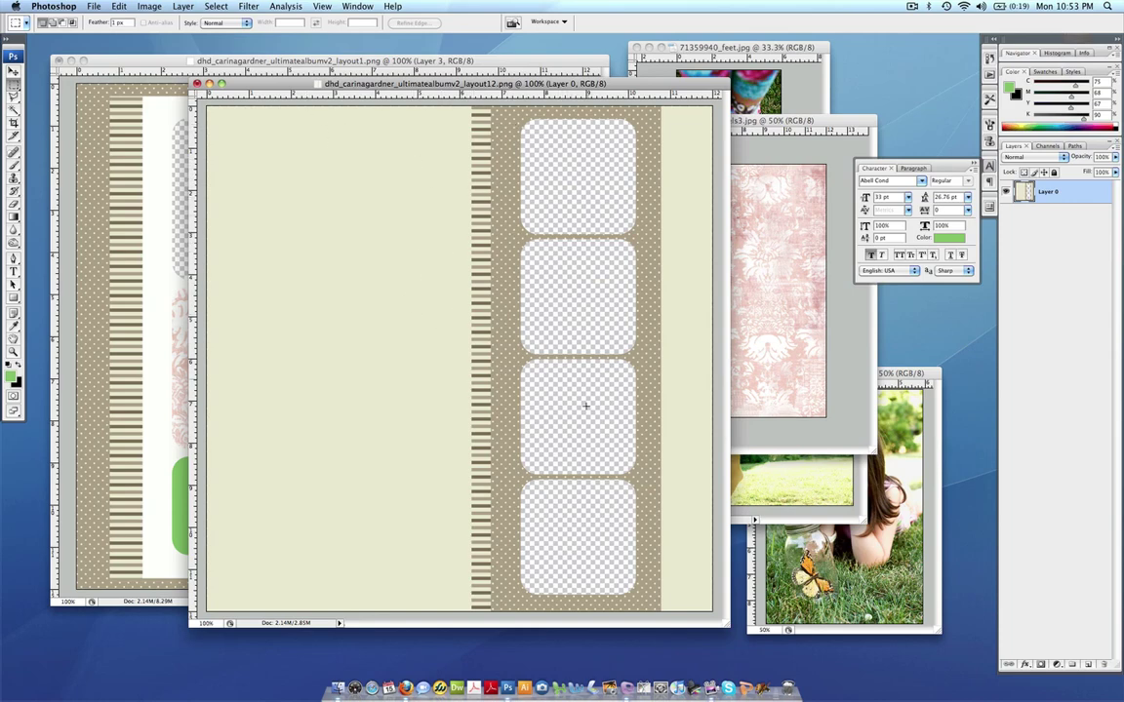
pyautogui.click(147, 7)
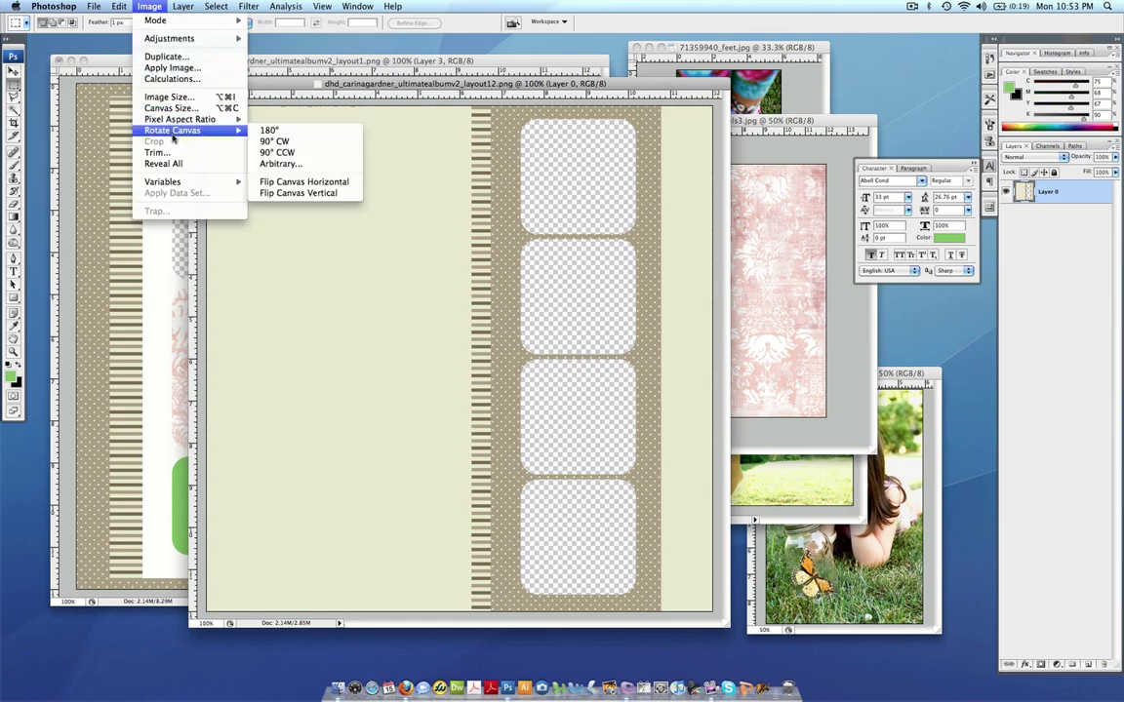
pyautogui.moveTo(180, 132)
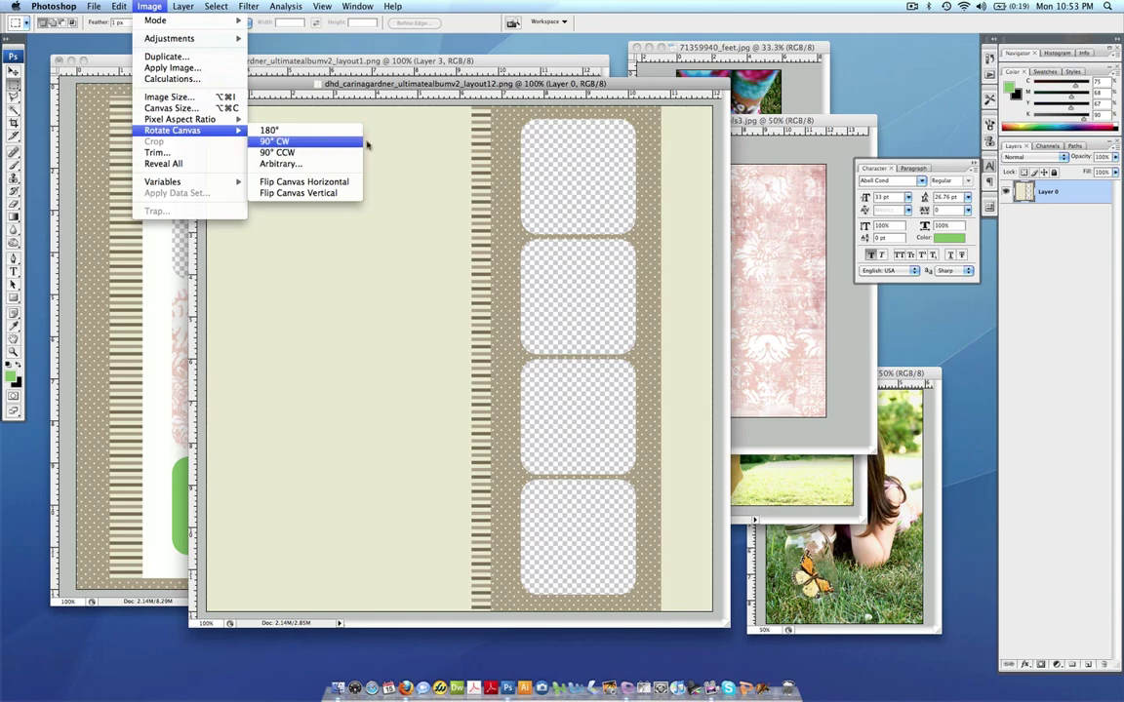
pyautogui.click(332, 141)
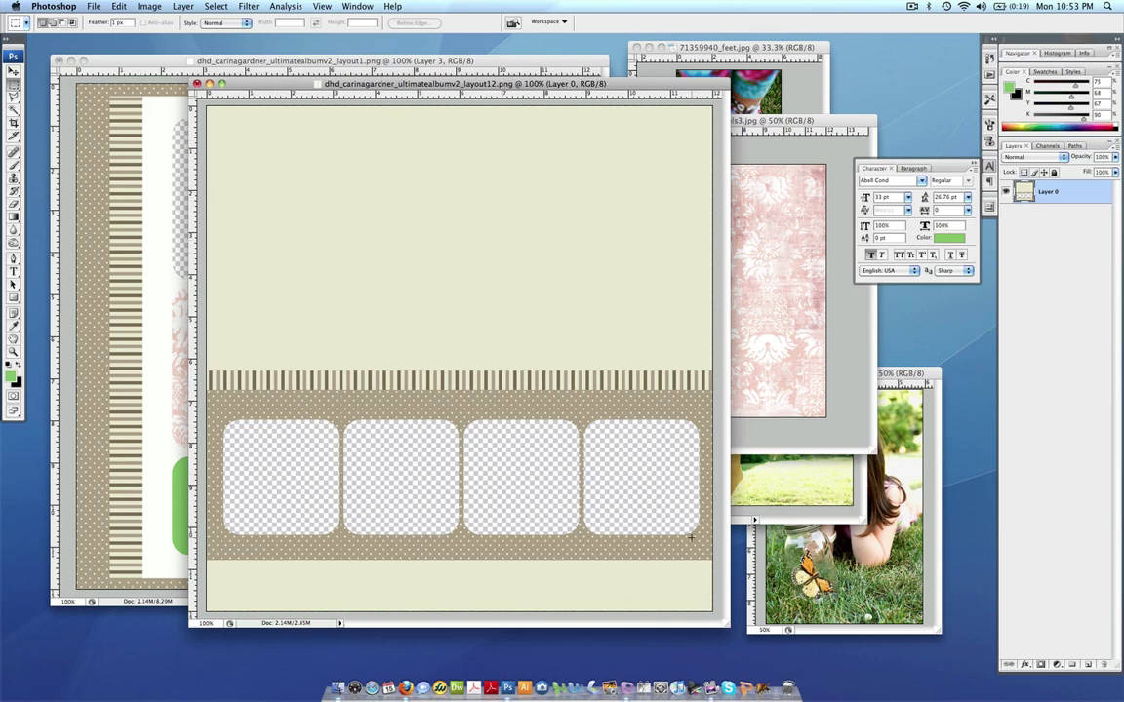
pyautogui.click(149, 5)
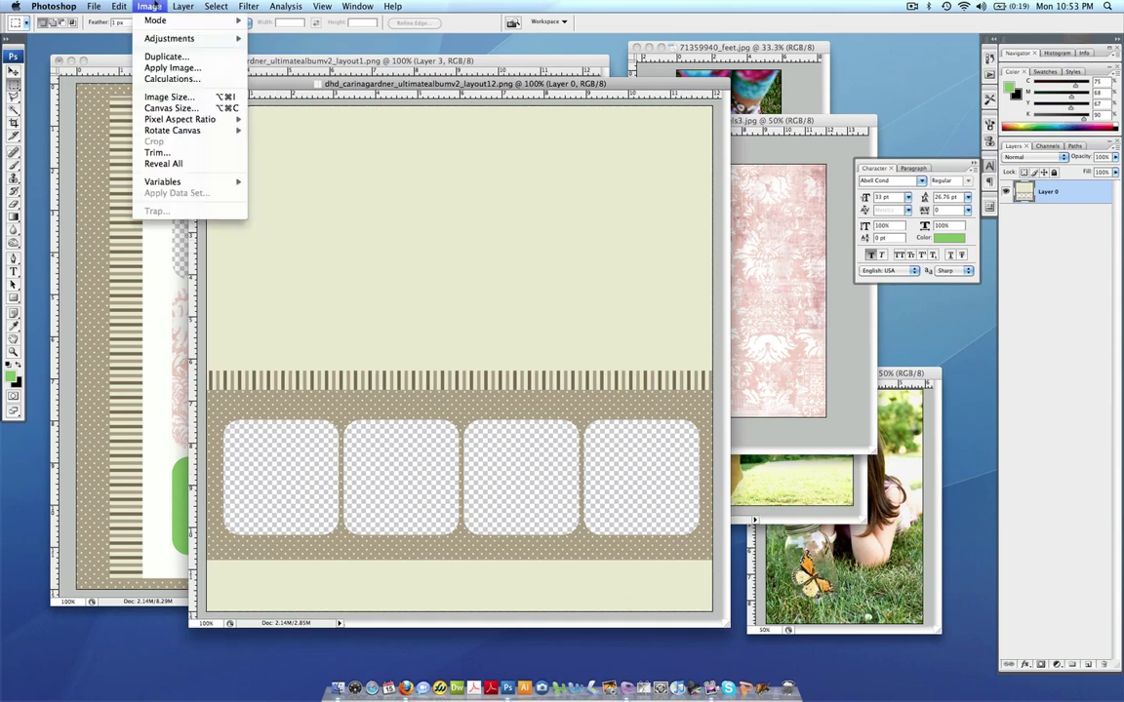
pyautogui.moveTo(188, 134)
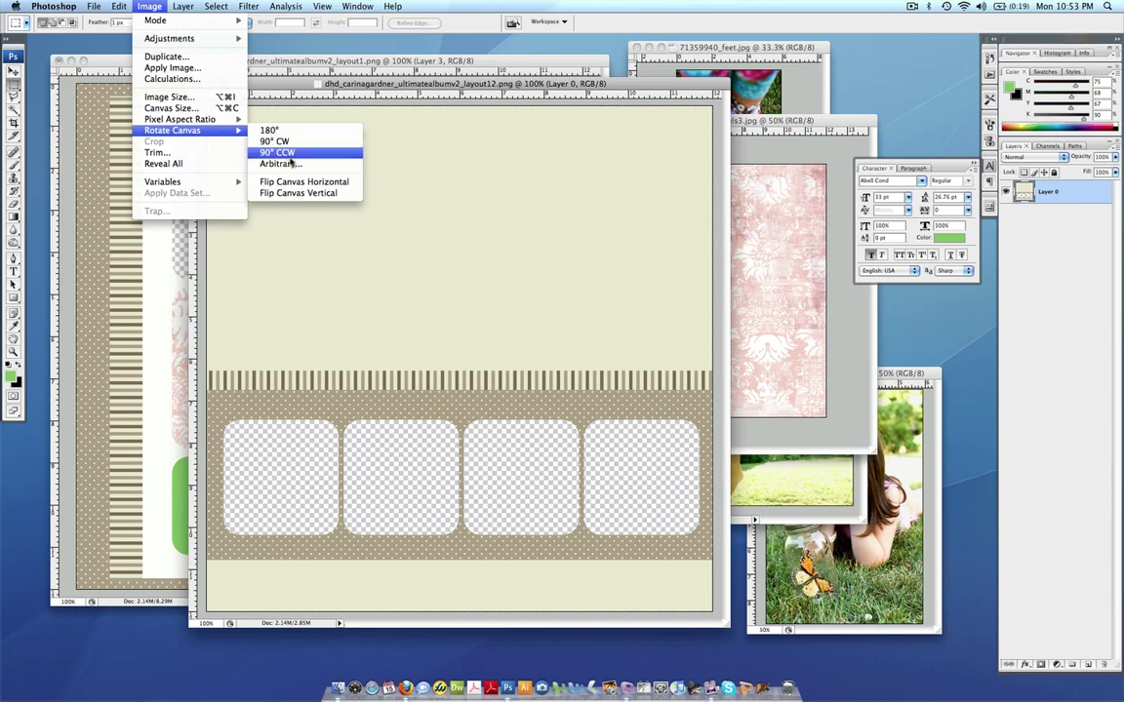
pyautogui.click(508, 225)
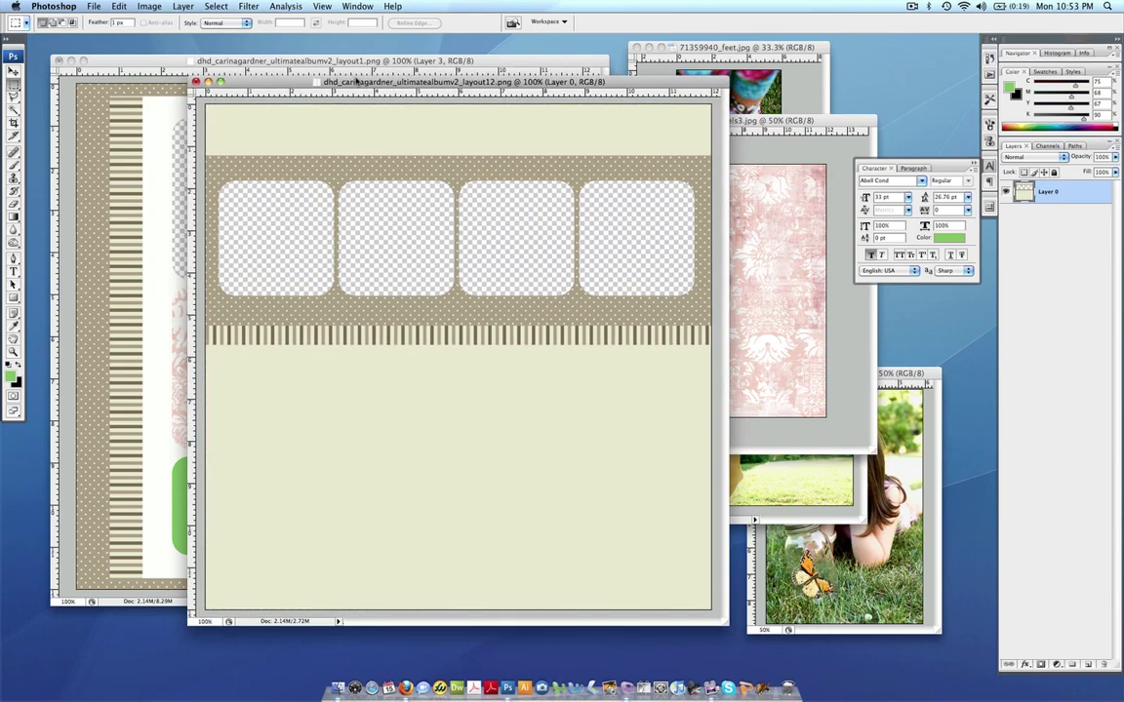
# Step: Rotate the layout1 canvas 90° clockwise and clear the leftover selection
pyautogui.moveTo(332, 85); pyautogui.dragTo(612, 109)
pyautogui.click(380, 183)
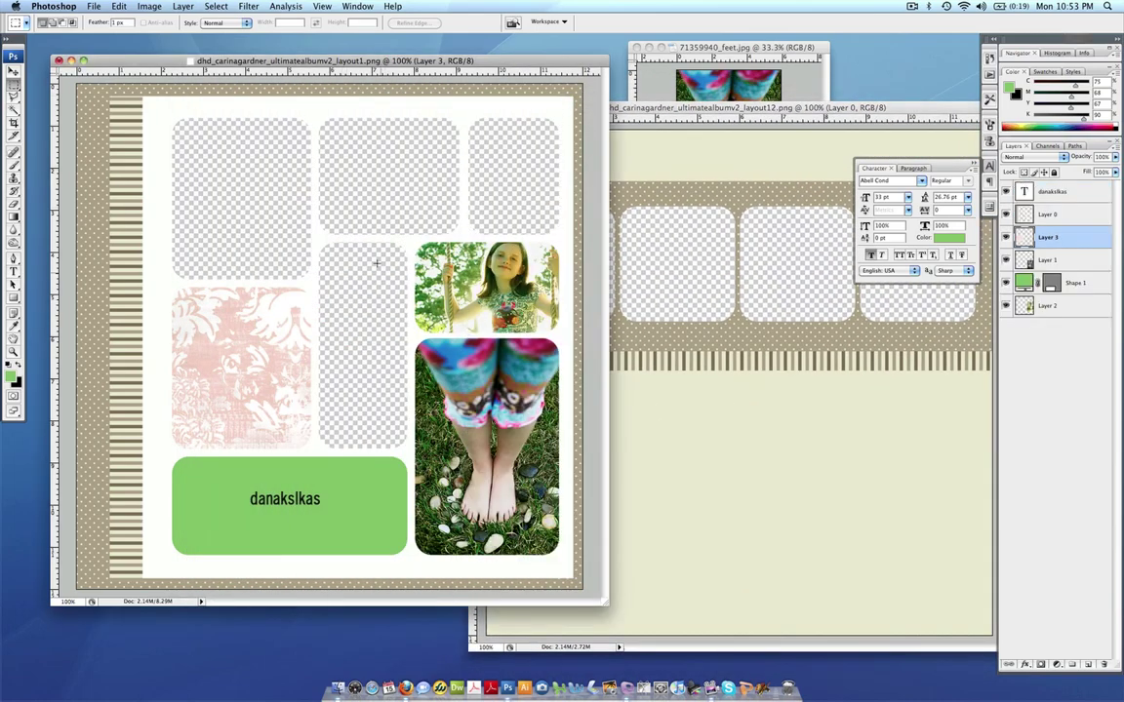
pyautogui.click(149, 6)
pyautogui.moveTo(160, 127)
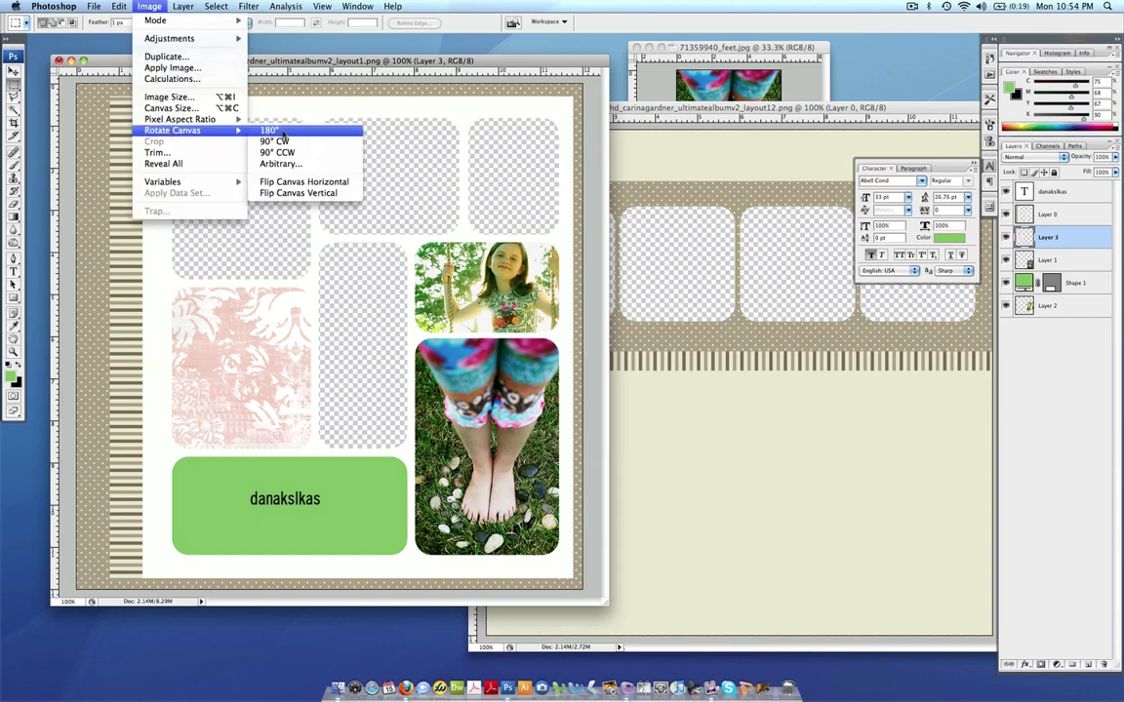
pyautogui.press('Escape')
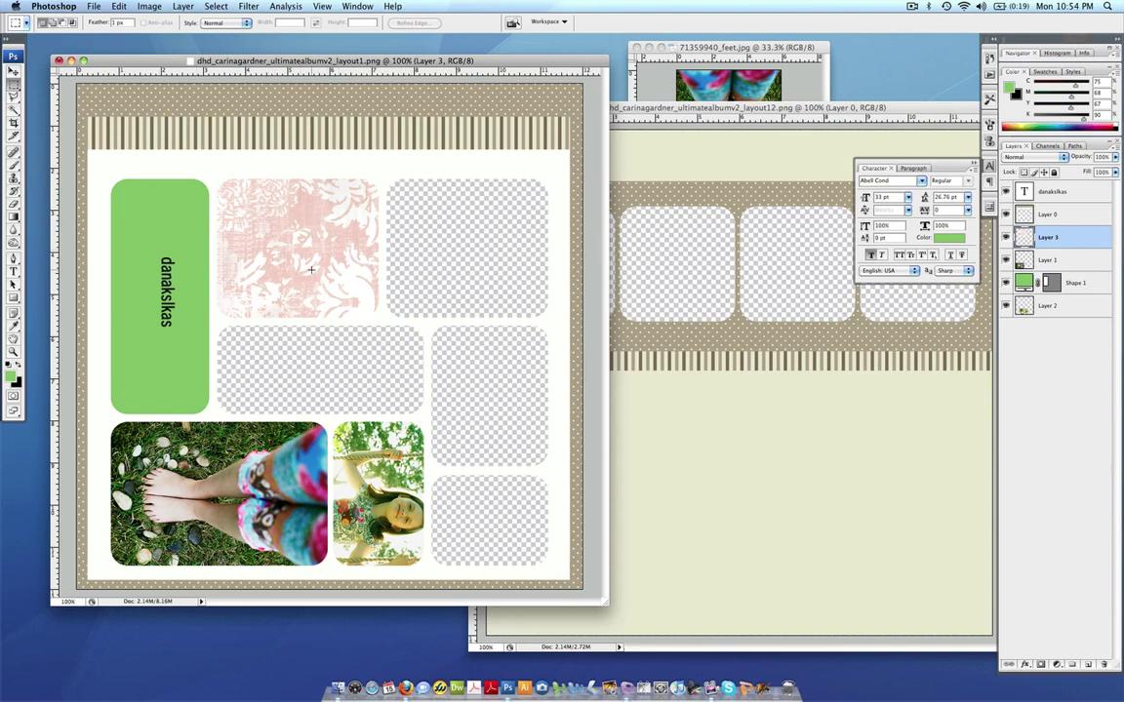
pyautogui.click(370, 409)
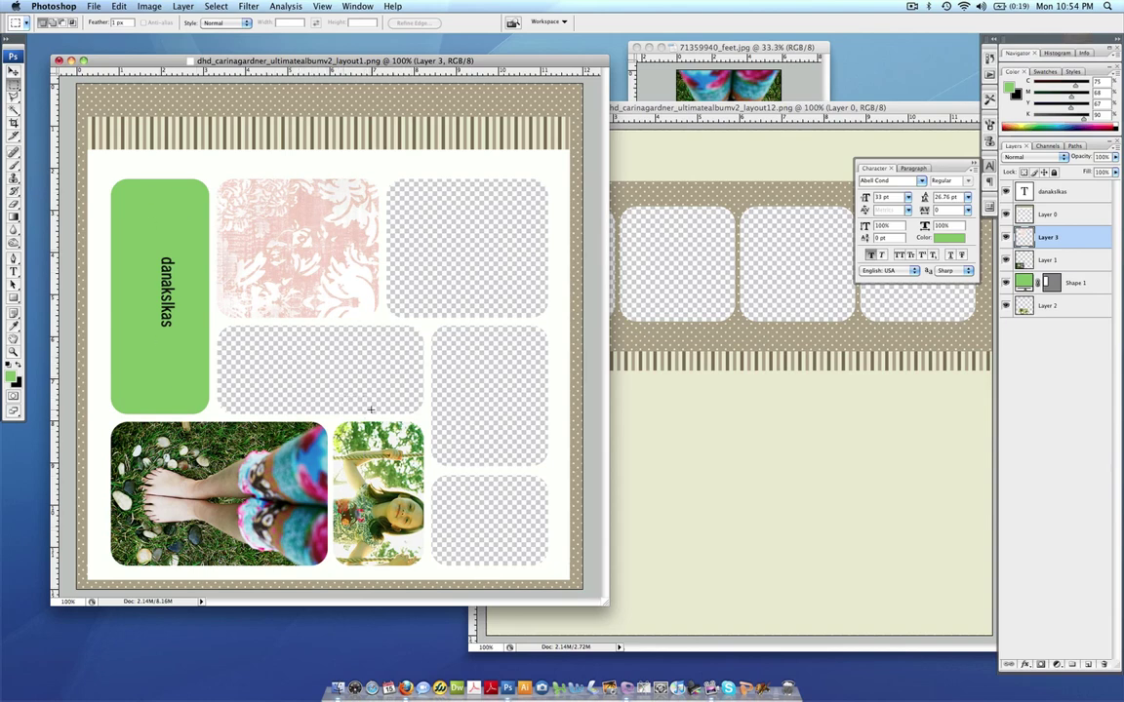